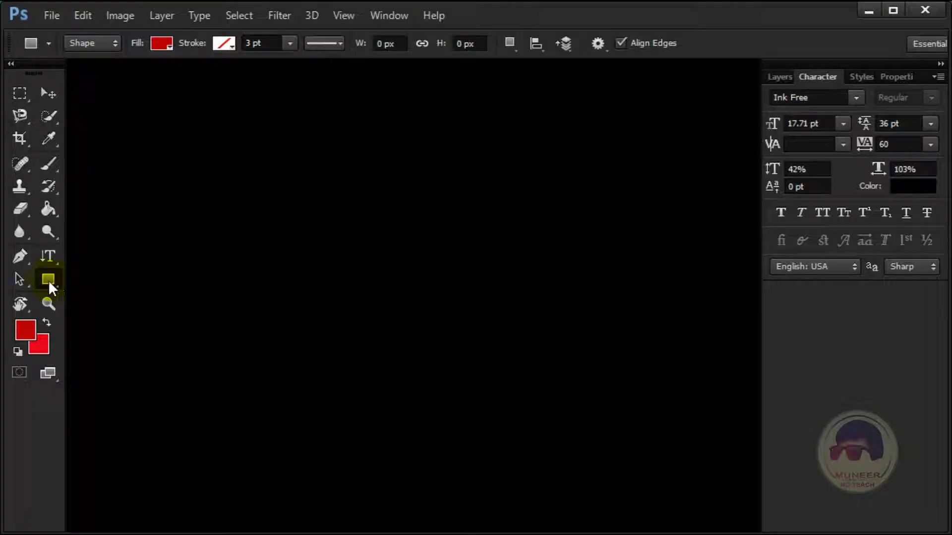
# Show the shape tool choices in the Rectangle tool flyout.
pyautogui.rightClick(49, 280)
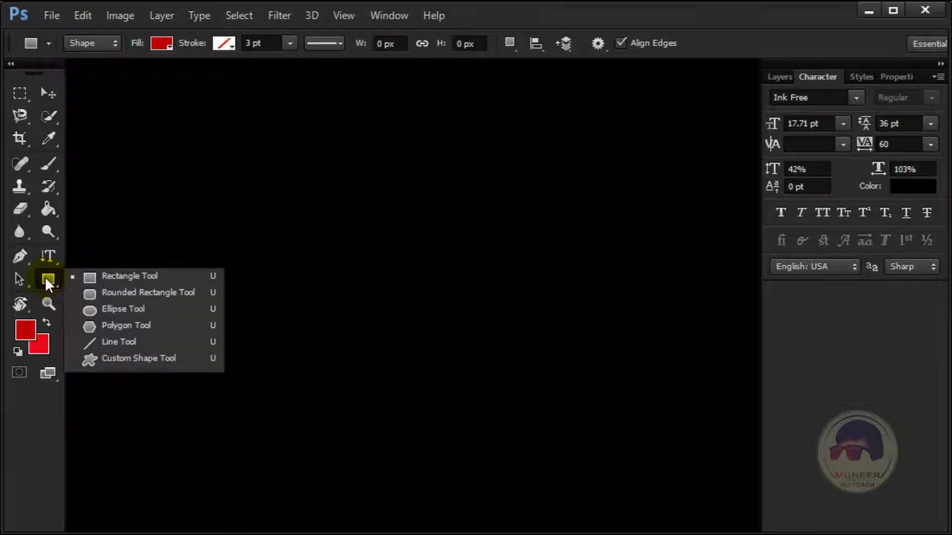
pyautogui.click(20, 255)
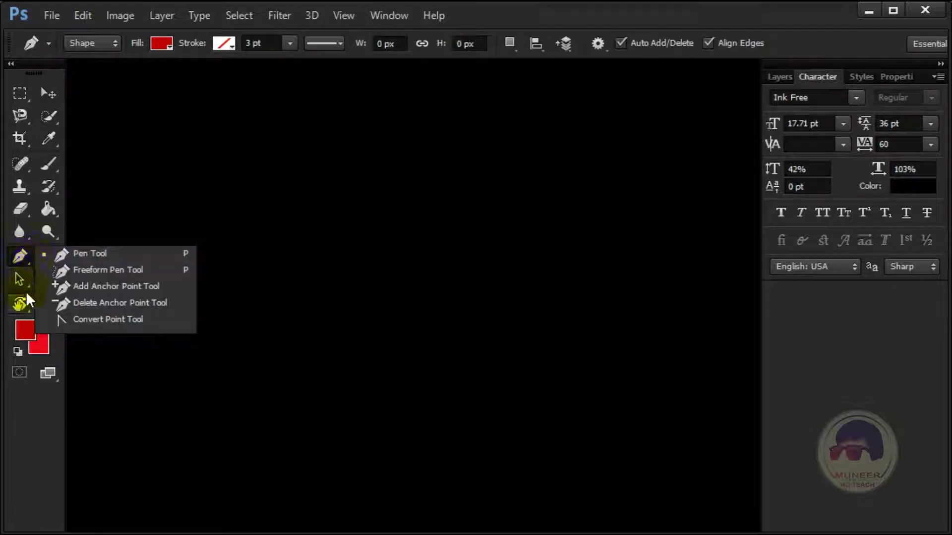
pyautogui.click(23, 277)
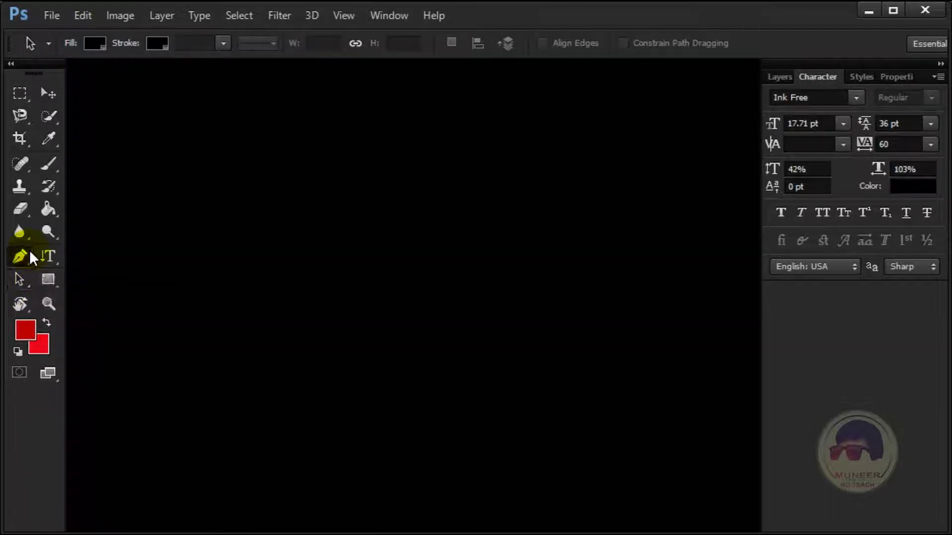
pyautogui.click(21, 255)
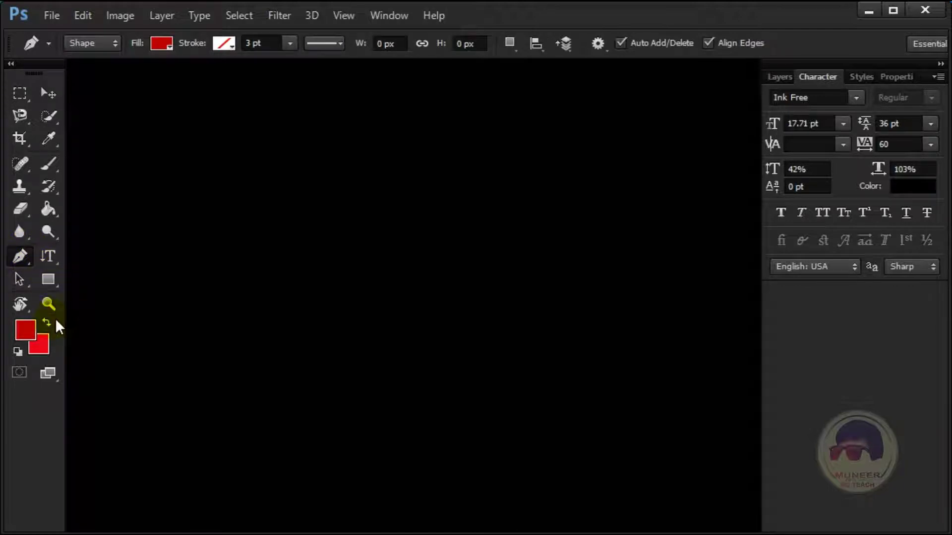
pyautogui.click(49, 300)
pyautogui.click(56, 280)
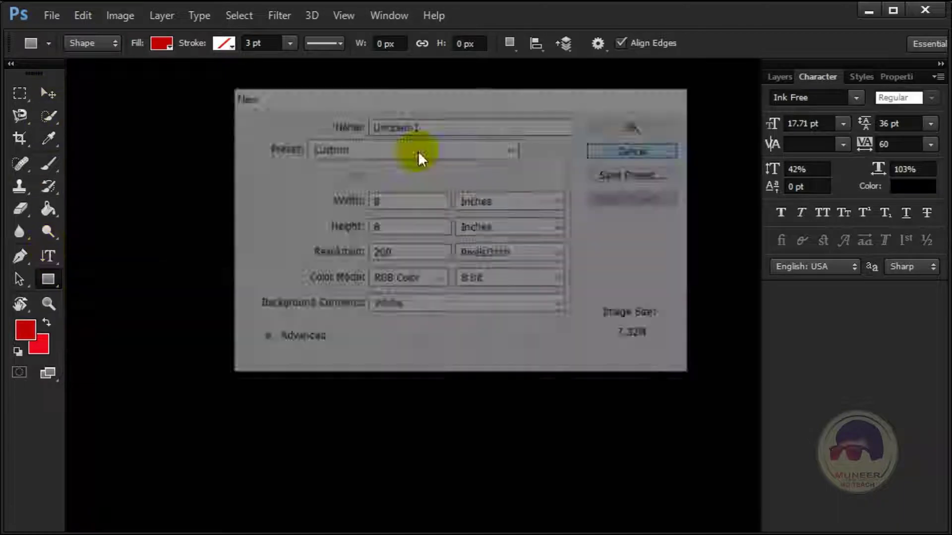
# Create Untitled-1 with File > New: 8 × 8 in, 200 pixels/inch, RGB, white background.
pyautogui.click(58, 16)
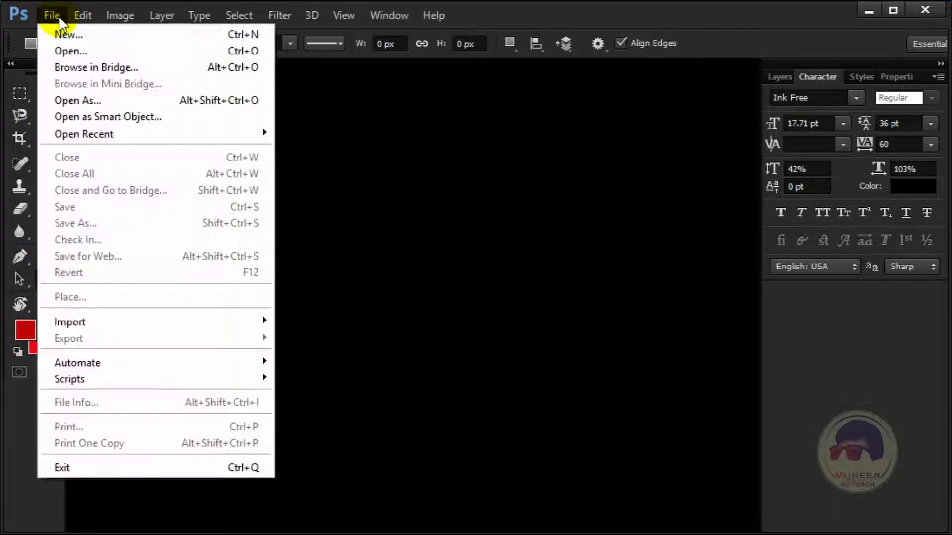
pyautogui.click(80, 32)
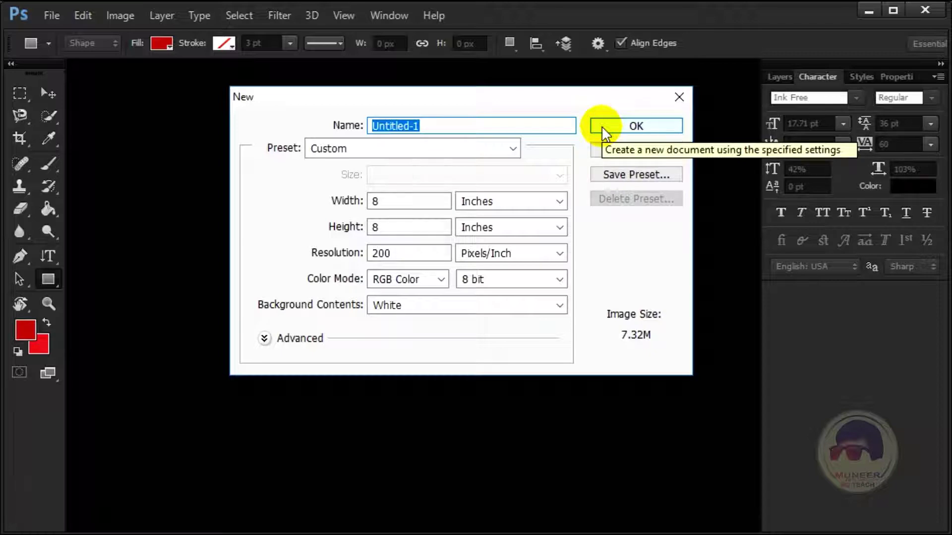
pyautogui.click(634, 130)
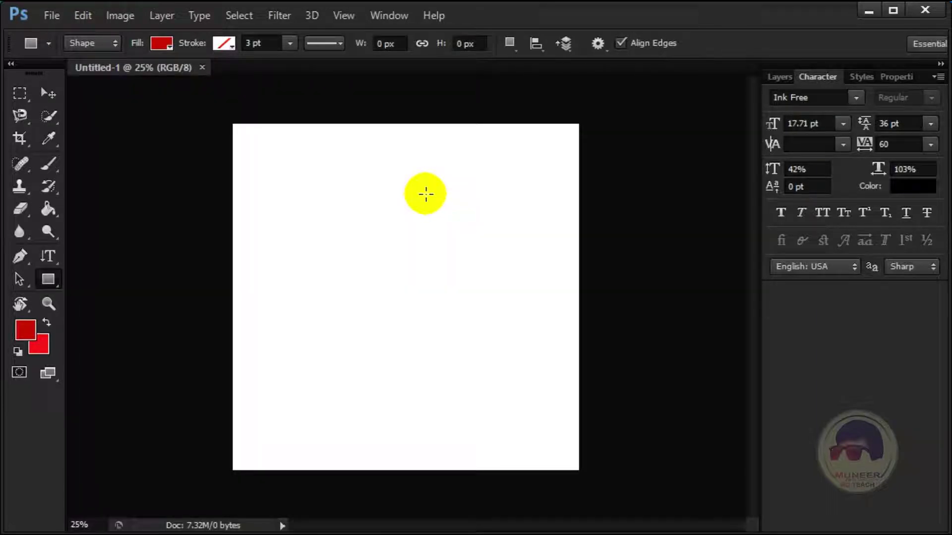
# Fit the whole page on screen with the Zoom tool.
pyautogui.press('z')
pyautogui.rightClick(426, 191)
pyautogui.click(439, 198)
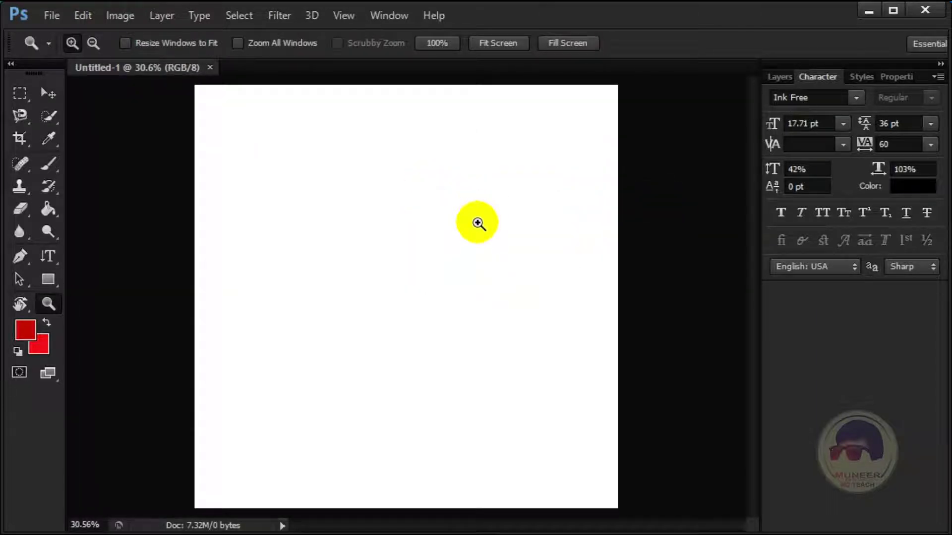
# Convert the locked Background into an editable Layer 0.
pyautogui.click(777, 77)
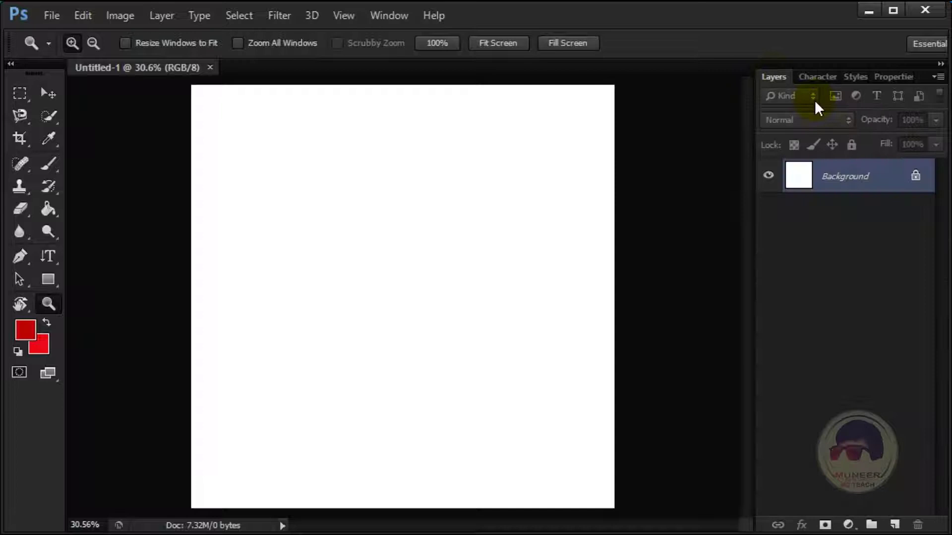
pyautogui.doubleClick(906, 171)
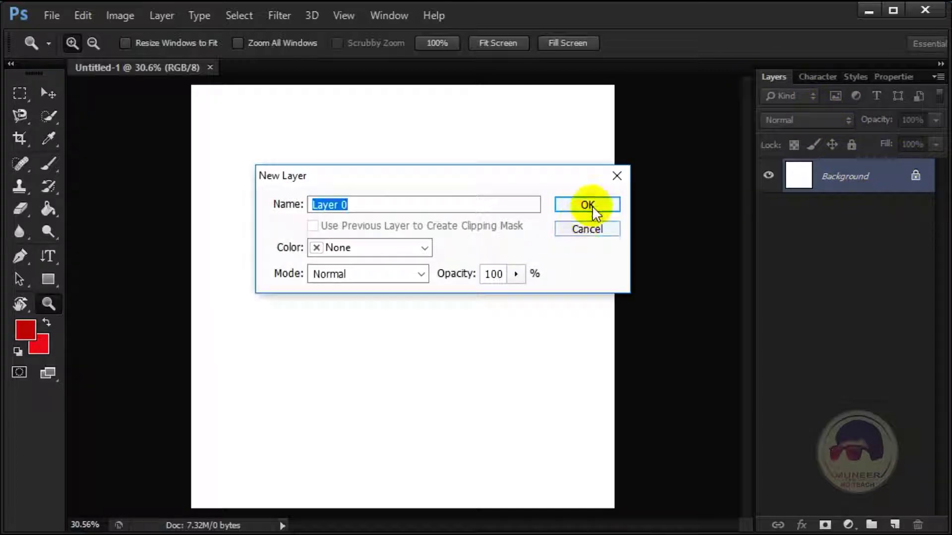
pyautogui.click(592, 206)
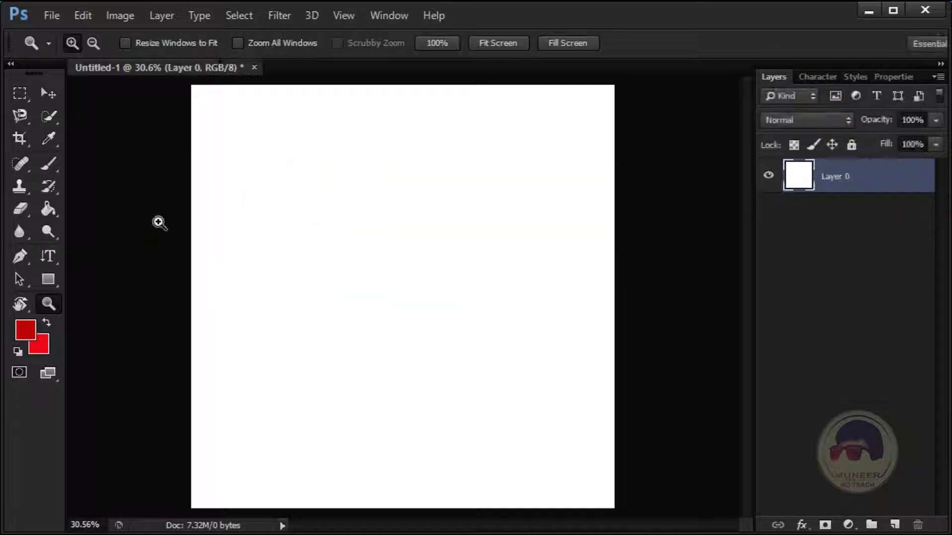
pyautogui.click(53, 276)
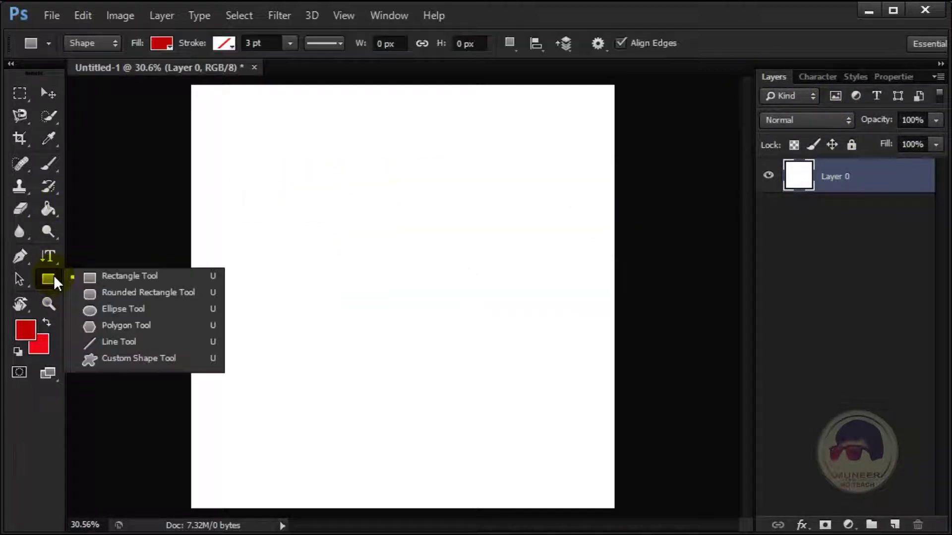
# Draw a wide rectangle across the upper page and try several fill colours.
pyautogui.click(134, 274)
pyautogui.moveTo(202, 131); pyautogui.dragTo(610, 302)
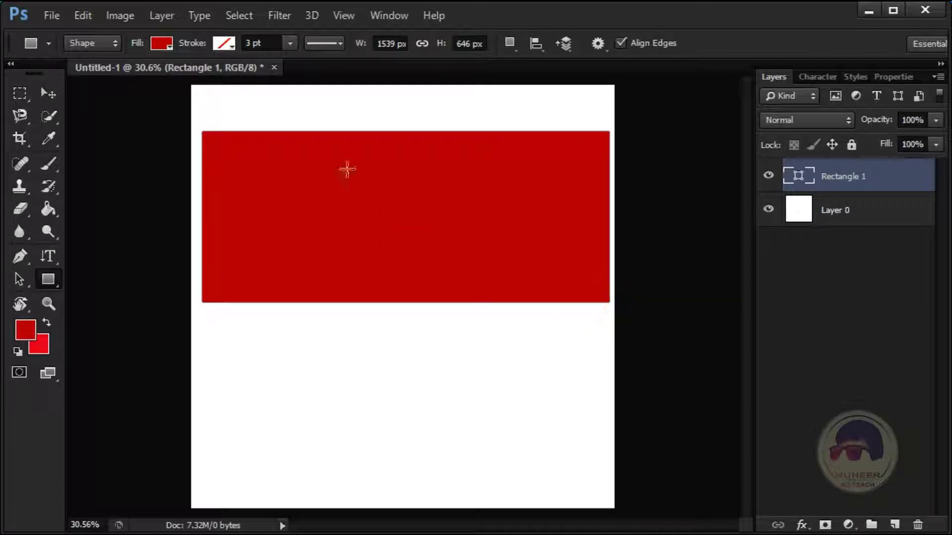
pyautogui.click(158, 45)
pyautogui.click(182, 175)
pyautogui.click(201, 201)
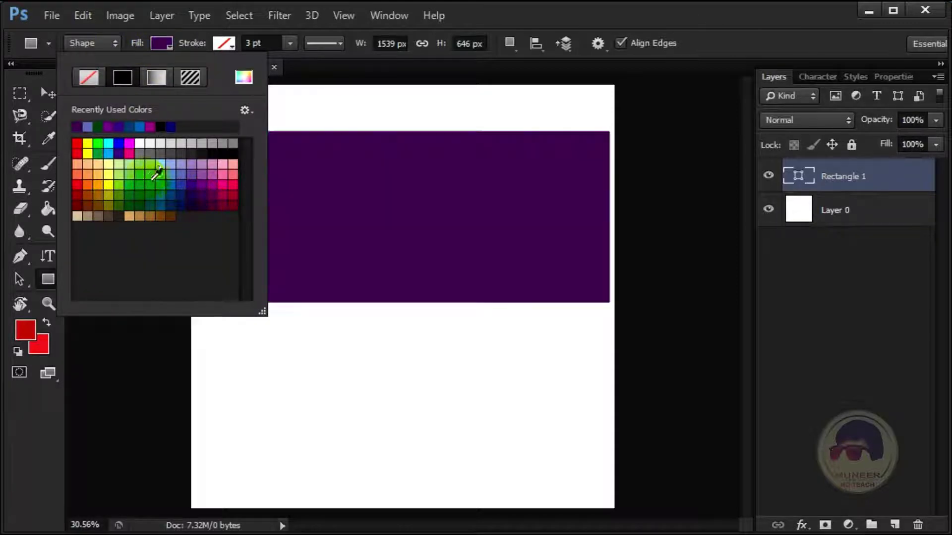
pyautogui.click(140, 175)
pyautogui.click(181, 163)
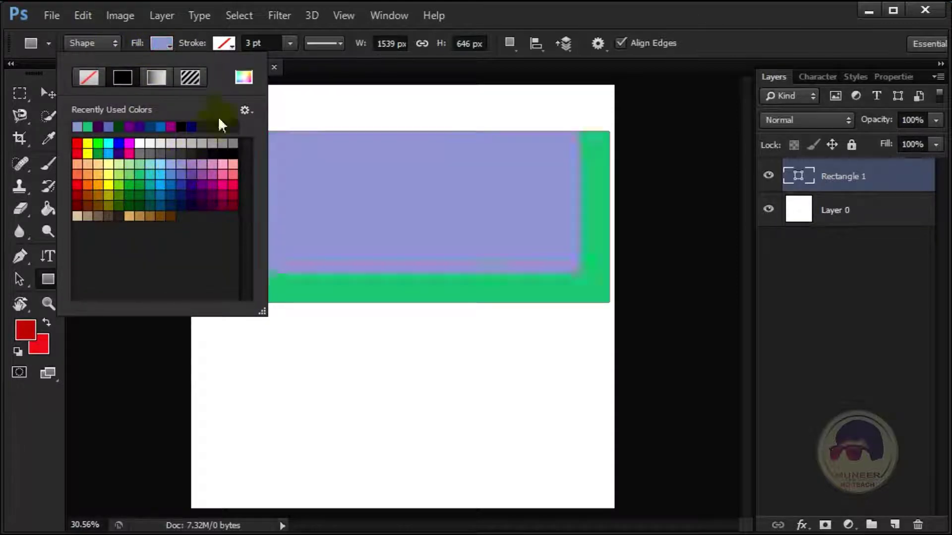
# Try a teal outline and its width, then set the stroke to No Color.
pyautogui.click(223, 43)
pyautogui.click(219, 176)
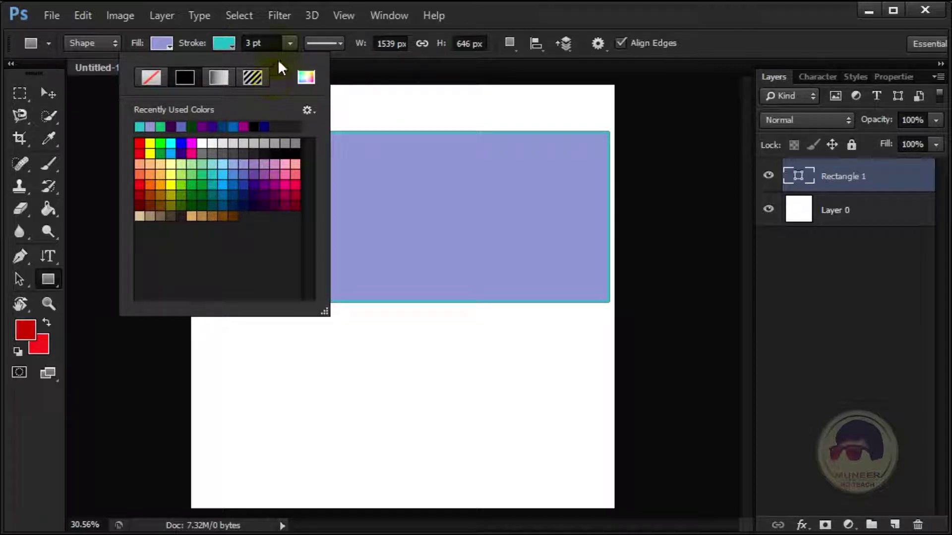
pyautogui.click(290, 43)
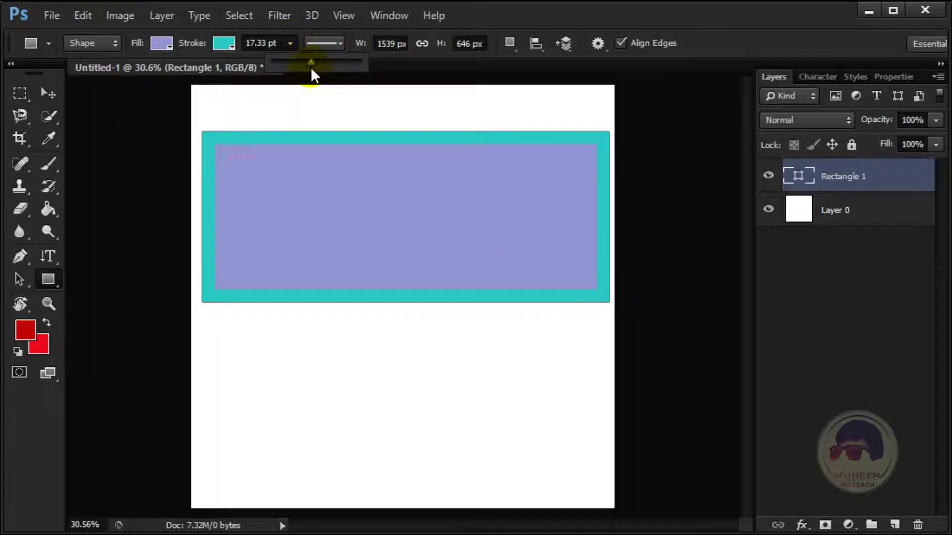
pyautogui.moveTo(305, 61); pyautogui.dragTo(272, 64)
pyautogui.click(224, 43)
pyautogui.click(151, 77)
# Fill the rectangle with solid blue.
pyautogui.click(161, 43)
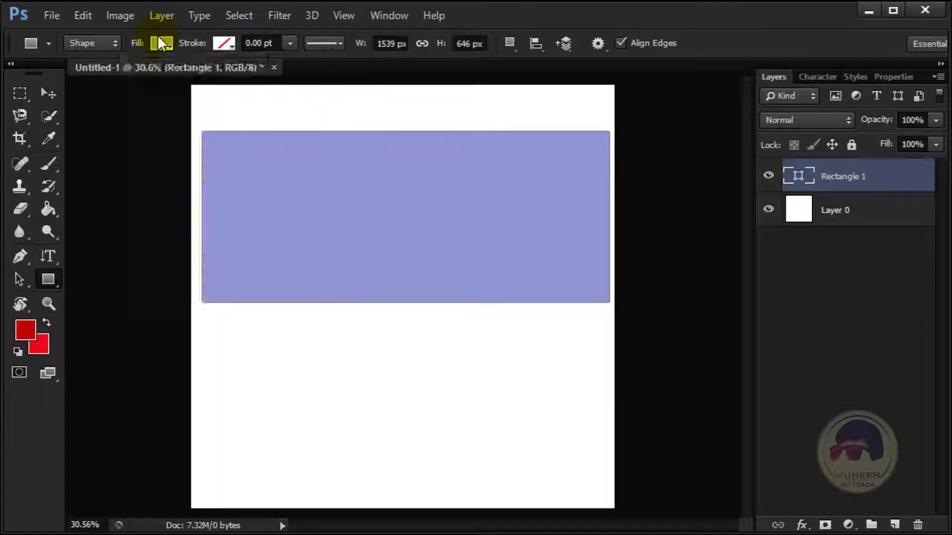
pyautogui.click(159, 37)
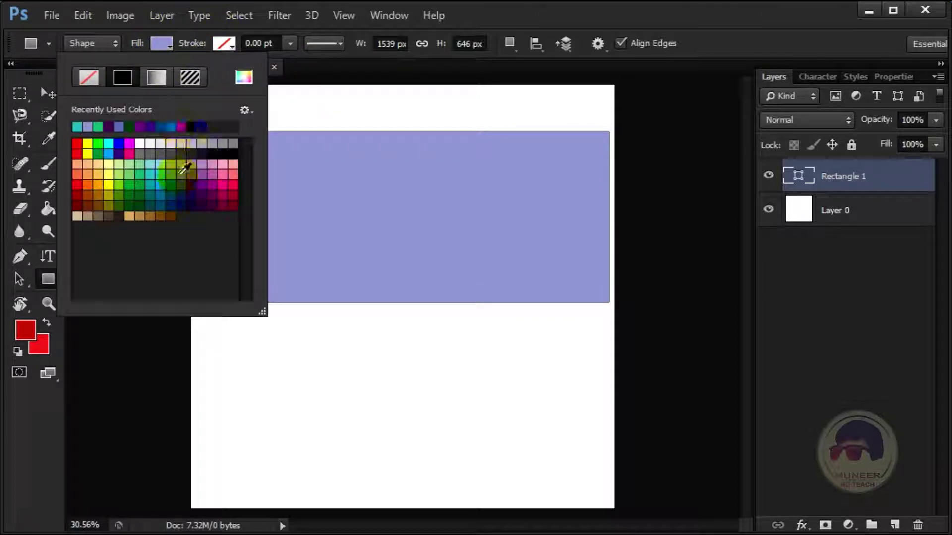
pyautogui.click(174, 189)
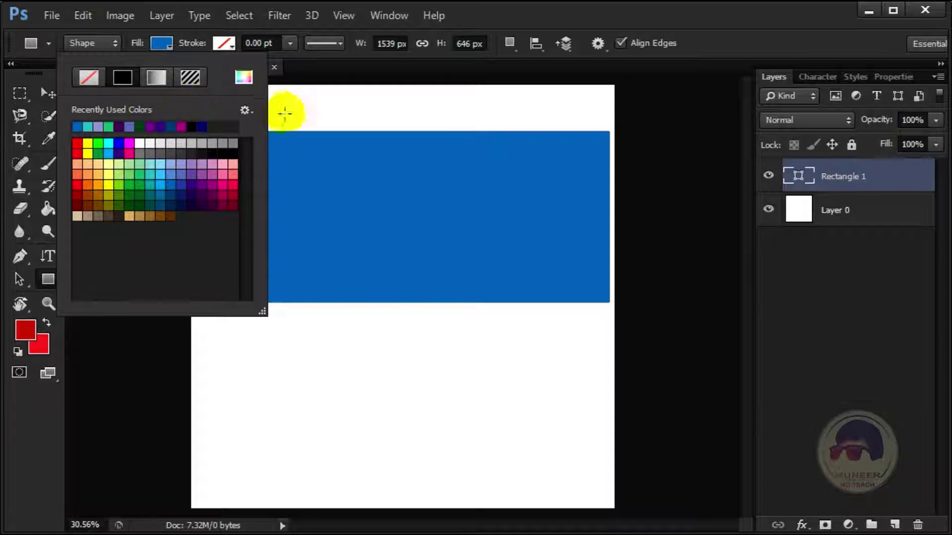
pyautogui.click(311, 71)
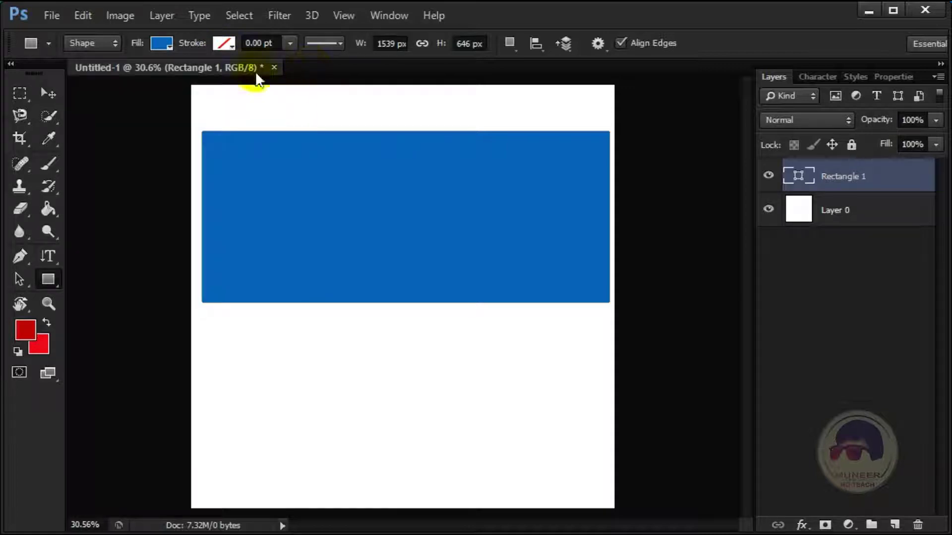
# Feather the blue rectangle's mask 9.8 px and lower its density to 46%.
pyautogui.click(894, 79)
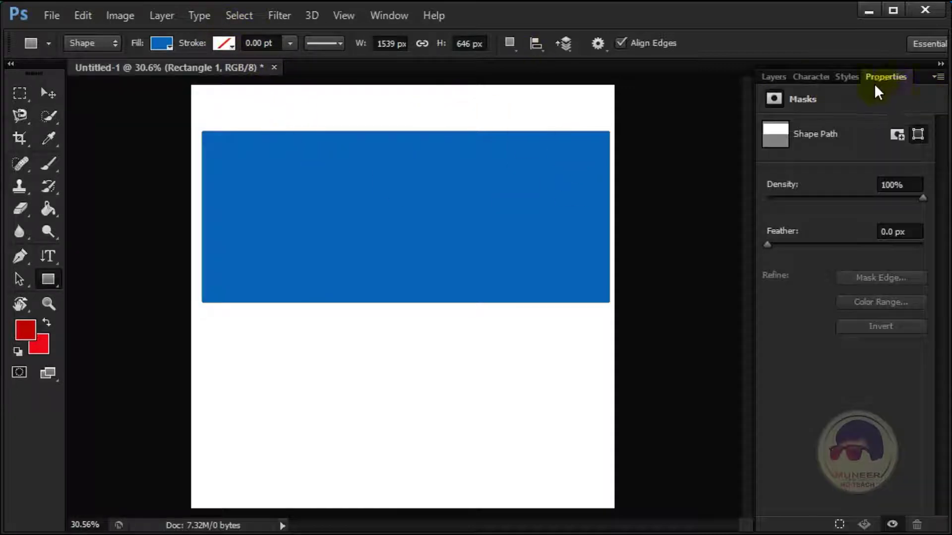
pyautogui.moveTo(767, 244); pyautogui.dragTo(829, 244)
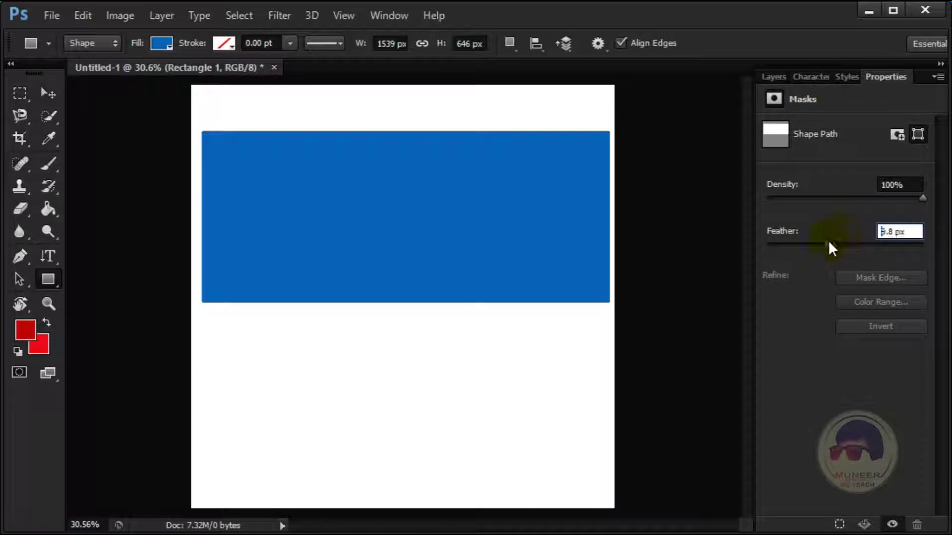
pyautogui.moveTo(873, 198); pyautogui.dragTo(839, 203)
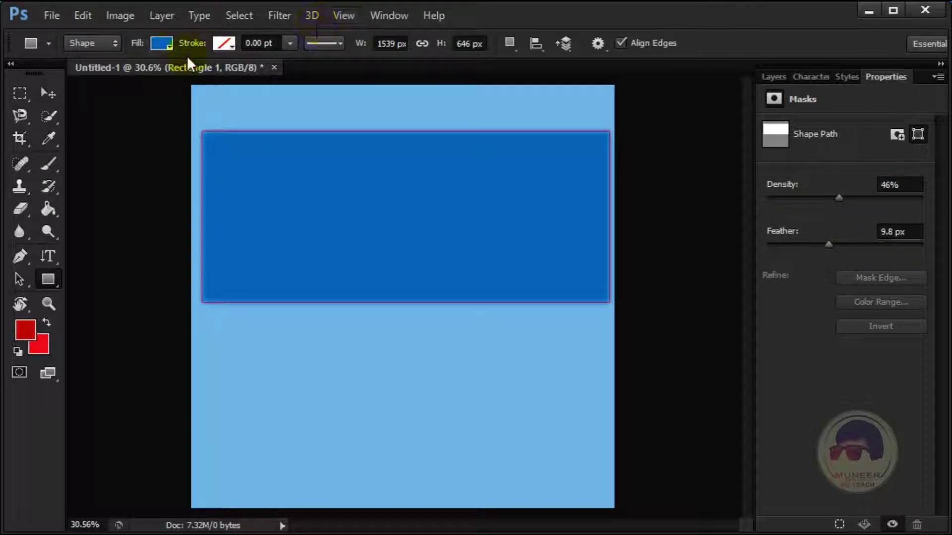
# Draw a tall 1192 × 1506 px rounded rectangle over the page.
pyautogui.rightClick(55, 286)
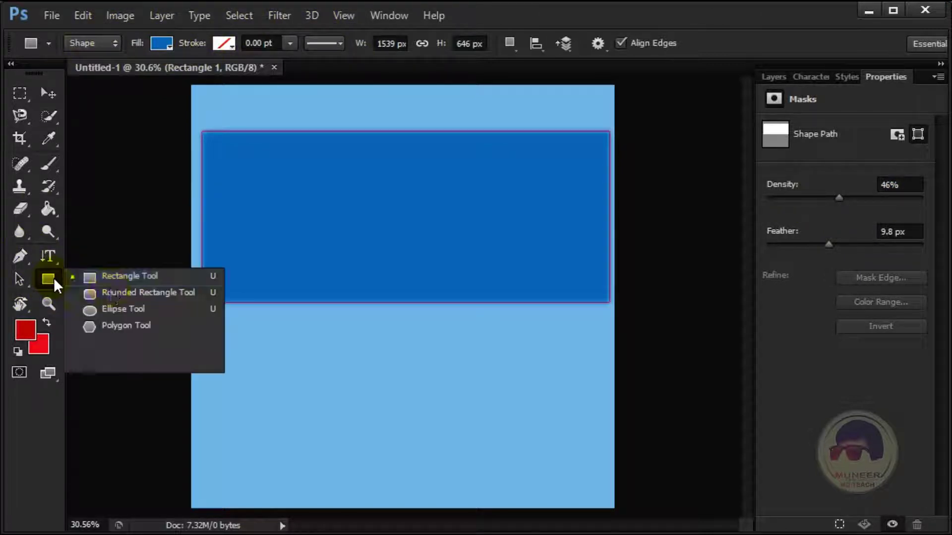
pyautogui.click(136, 293)
pyautogui.moveTo(248, 97)
pyautogui.mouseDown()
pyautogui.moveTo(358, 408)
pyautogui.moveTo(564, 495)
pyautogui.mouseUp()
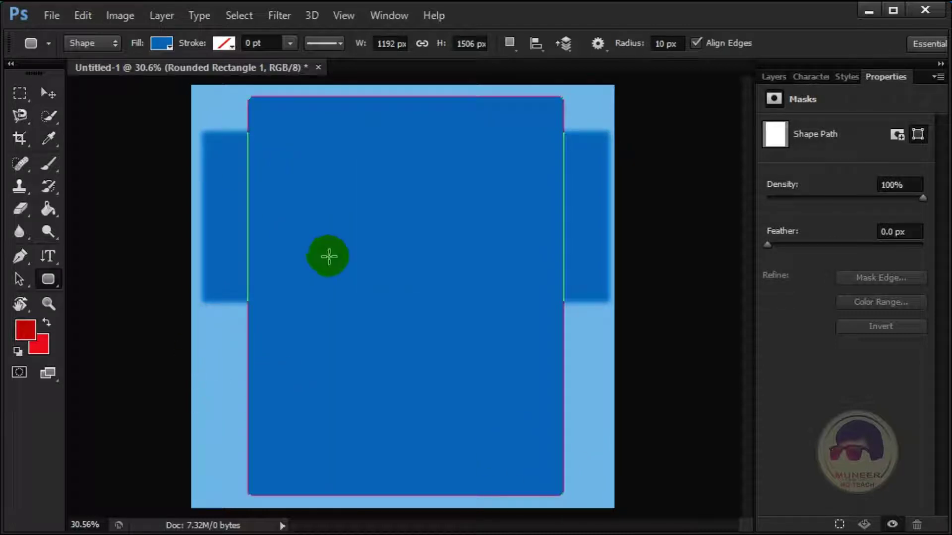
# Set its mask to 0.1 px feather and 18% density, then draw a 648 px rounded square.
pyautogui.moveTo(767, 244); pyautogui.dragTo(856, 244)
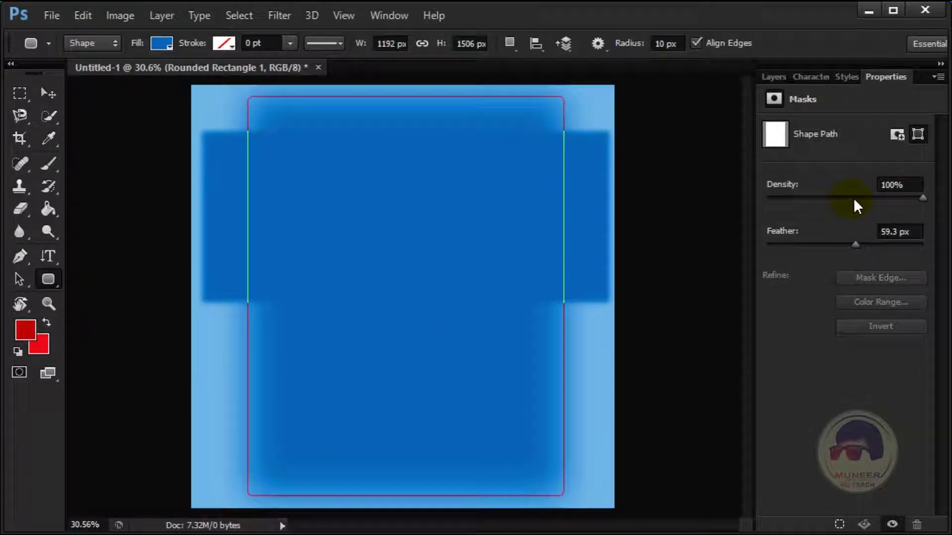
pyautogui.moveTo(853, 198); pyautogui.dragTo(795, 198)
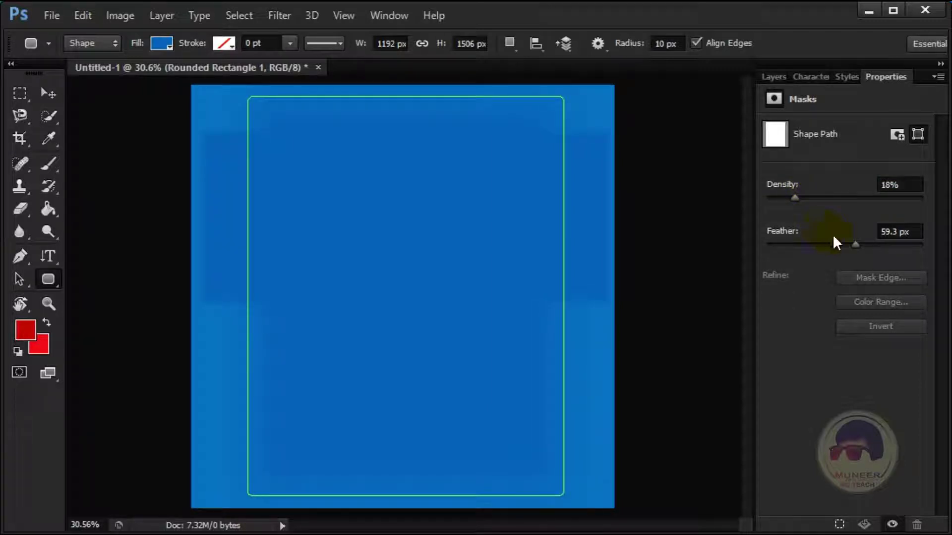
pyautogui.moveTo(852, 242); pyautogui.dragTo(768, 245)
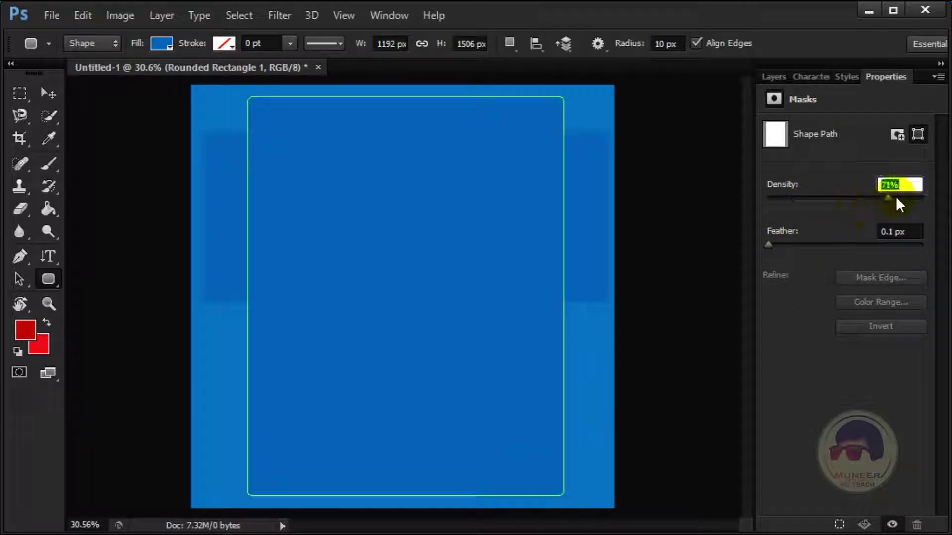
pyautogui.moveTo(896, 198); pyautogui.dragTo(921, 198)
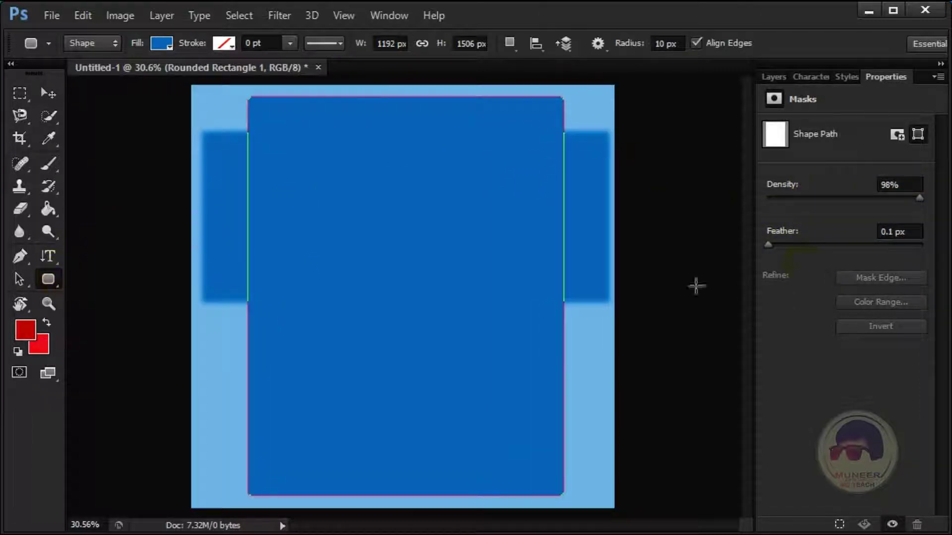
pyautogui.click(829, 197)
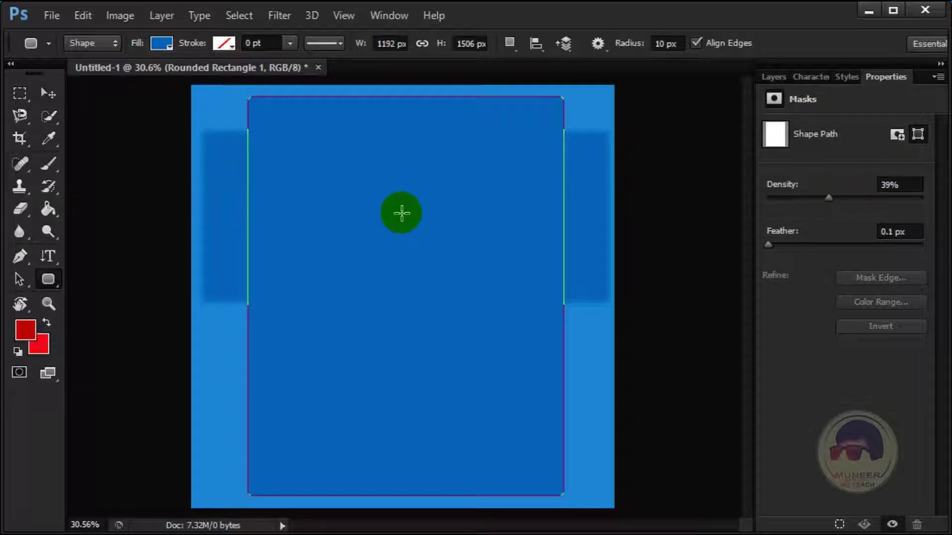
pyautogui.hotkey('shift', 'Down')
pyautogui.hotkey('shift', 'Down')
pyautogui.press('Down')
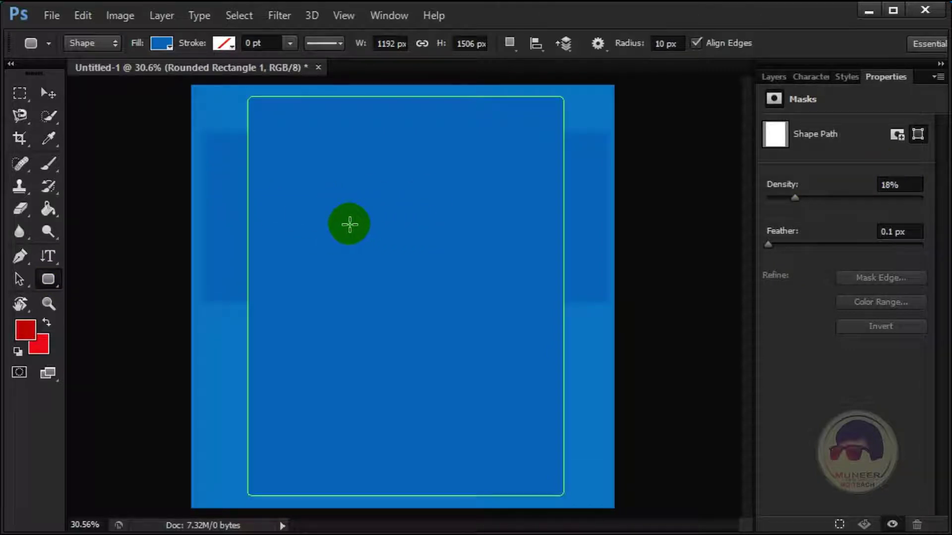
pyautogui.moveTo(303, 190); pyautogui.dragTo(572, 357)
# Select the Ellipse tool and delete the three rectangle layers.
pyautogui.rightClick(48, 279)
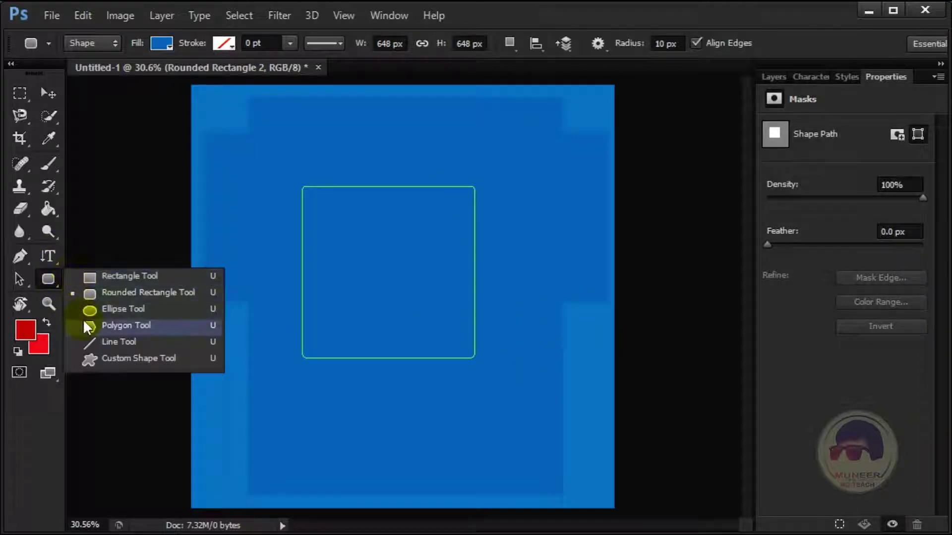
pyautogui.click(90, 311)
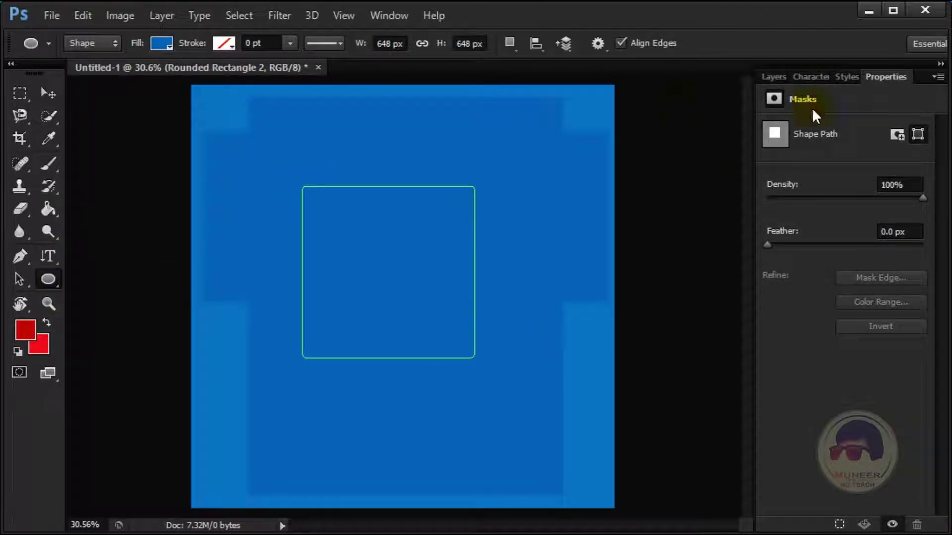
pyautogui.click(772, 77)
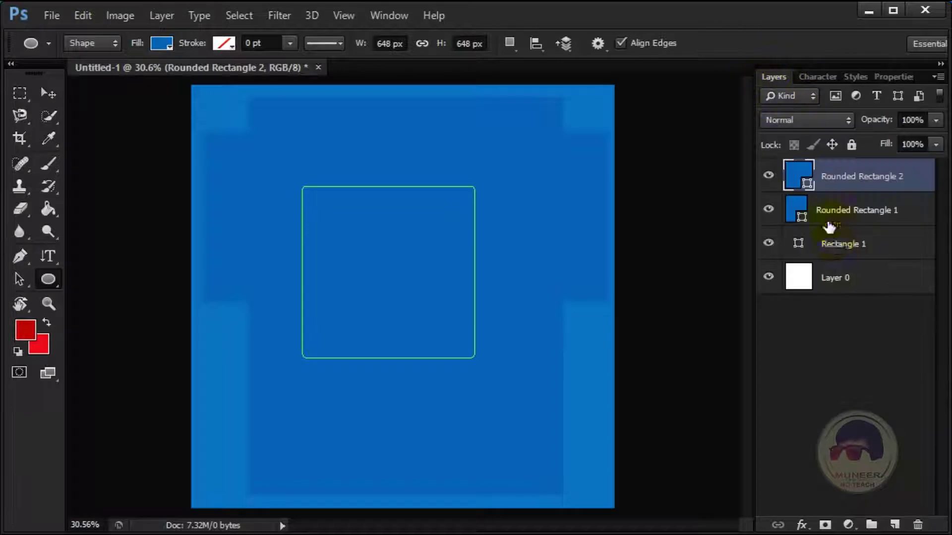
pyautogui.keyDown('shift'); pyautogui.click(850, 255); pyautogui.keyUp('shift')
pyautogui.press('Delete')
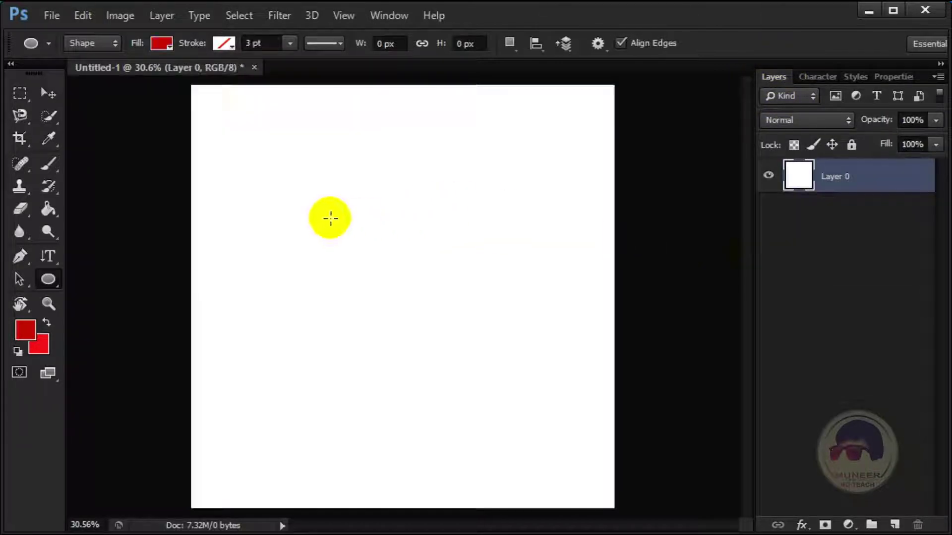
# Draw a 962 px red circle and nudge it up and right with the Move tool.
pyautogui.moveTo(254, 175); pyautogui.dragTo(520, 432)
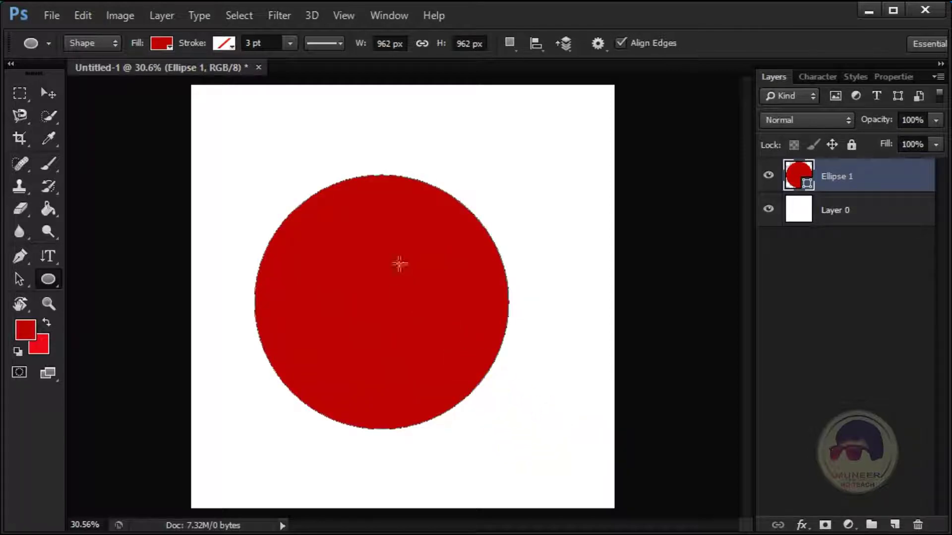
pyautogui.press('v')
pyautogui.moveTo(358, 359)
pyautogui.mouseDown()
pyautogui.moveTo(365, 333)
pyautogui.moveTo(367, 342)
pyautogui.mouseUp()
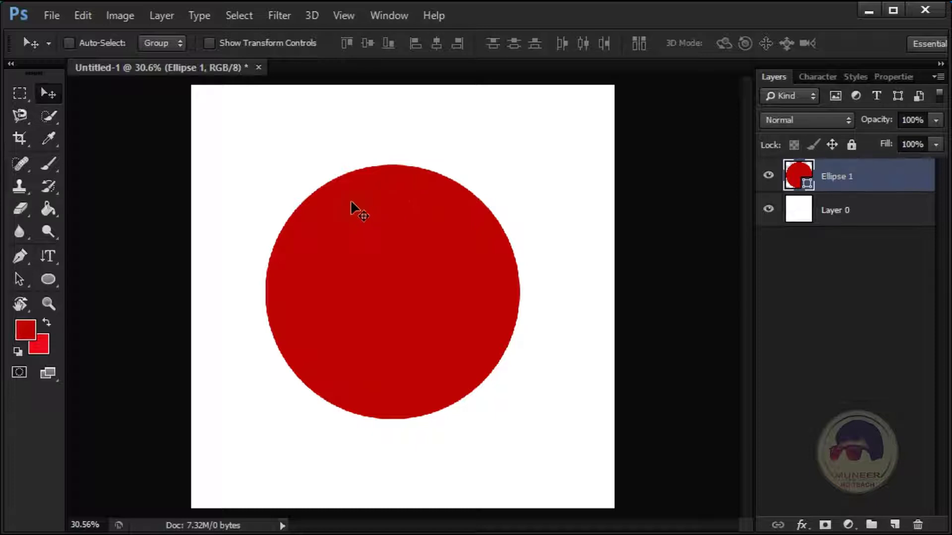
# Start text on the circle's top edge, replacing the placeholder with 'texttext text text'.
pyautogui.press('t')
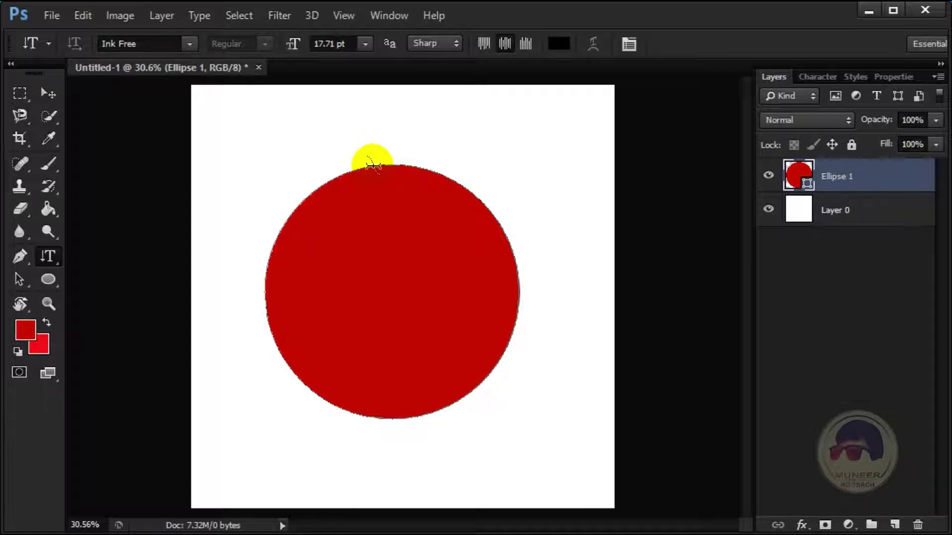
pyautogui.click(372, 164)
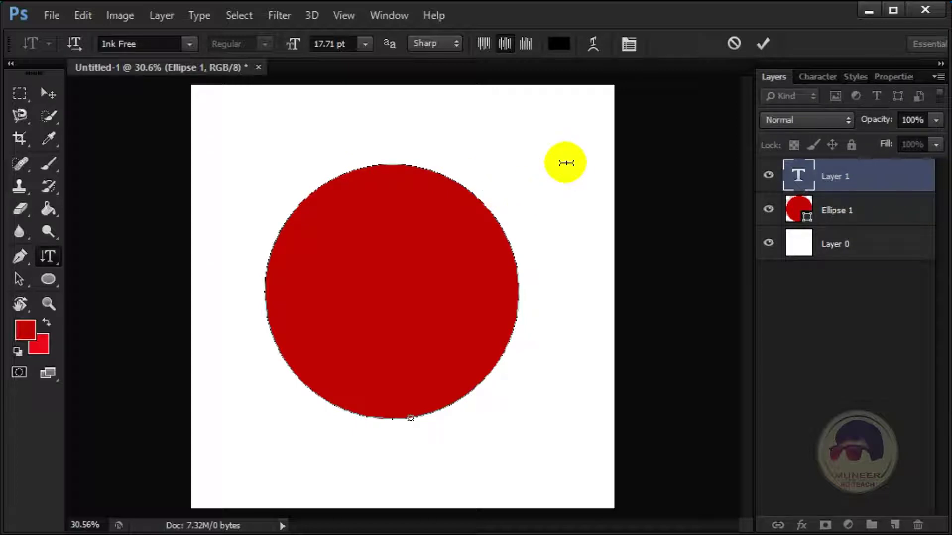
pyautogui.hotkey('ctrl', 'a')
pyautogui.press('BackSpace')
pyautogui.write('text')
pyautogui.write('text text te')
pyautogui.write('xt')
# Select all the curved text and bring up the Character settings.
pyautogui.hotkey('ctrl', 'a')
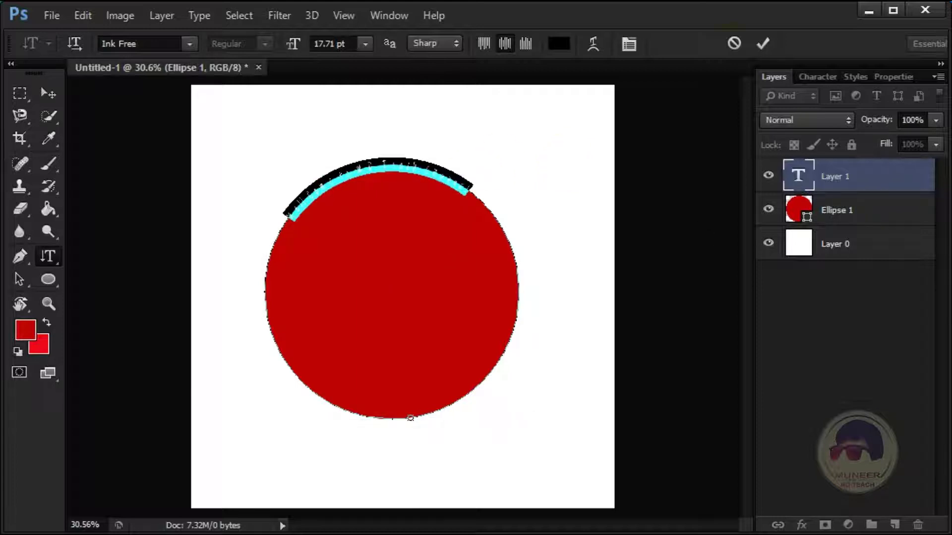
pyautogui.click(898, 78)
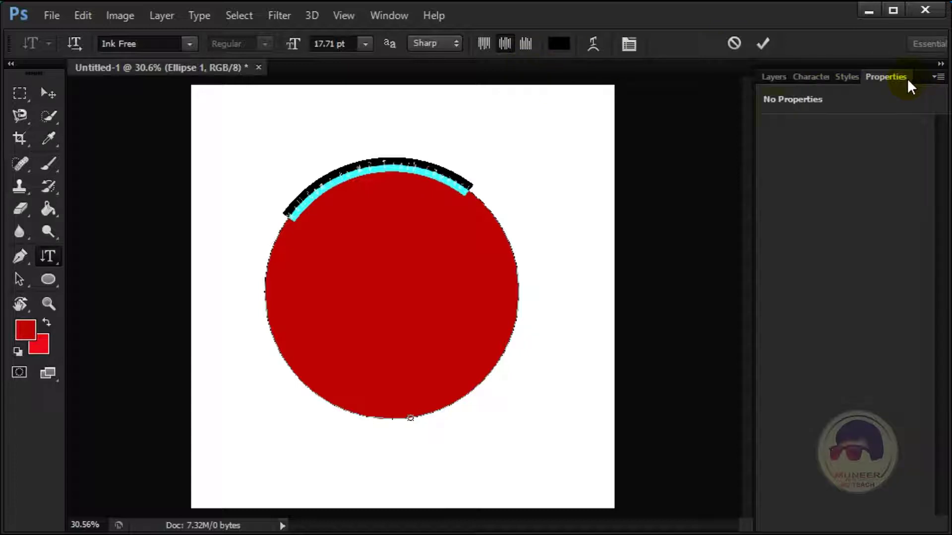
pyautogui.click(781, 77)
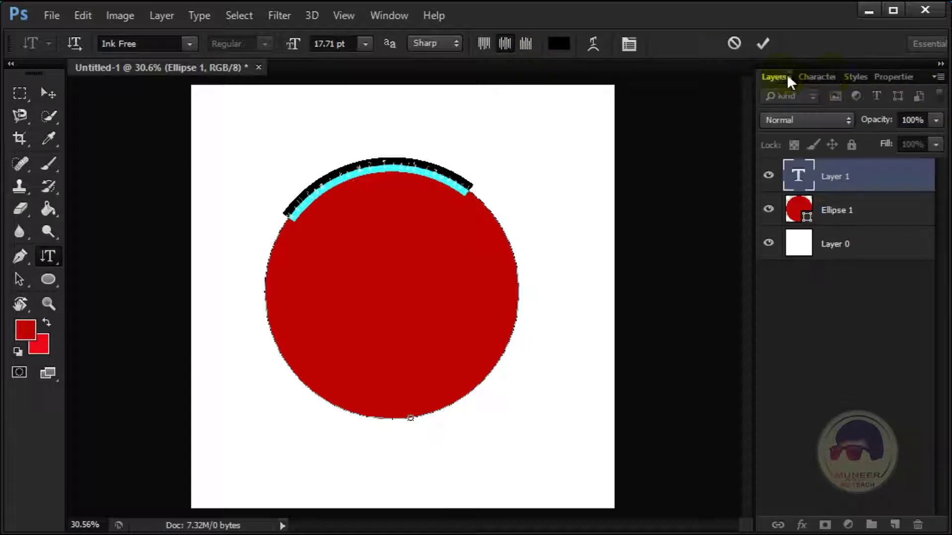
pyautogui.click(831, 77)
# Set the curved text to B Tahoma, 30.71 pt, with -200 tracking.
pyautogui.click(858, 98)
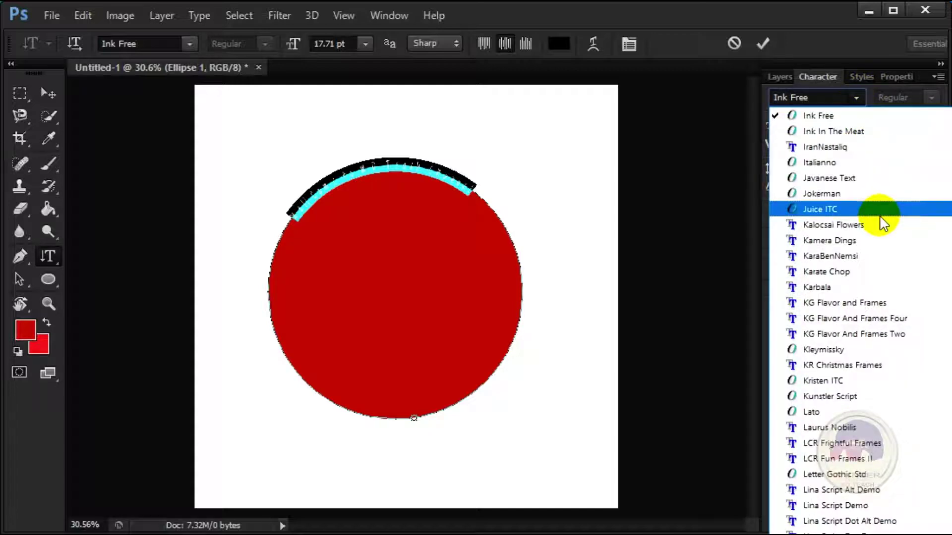
pyautogui.scroll(15, 883, 218)
pyautogui.click(911, 175)
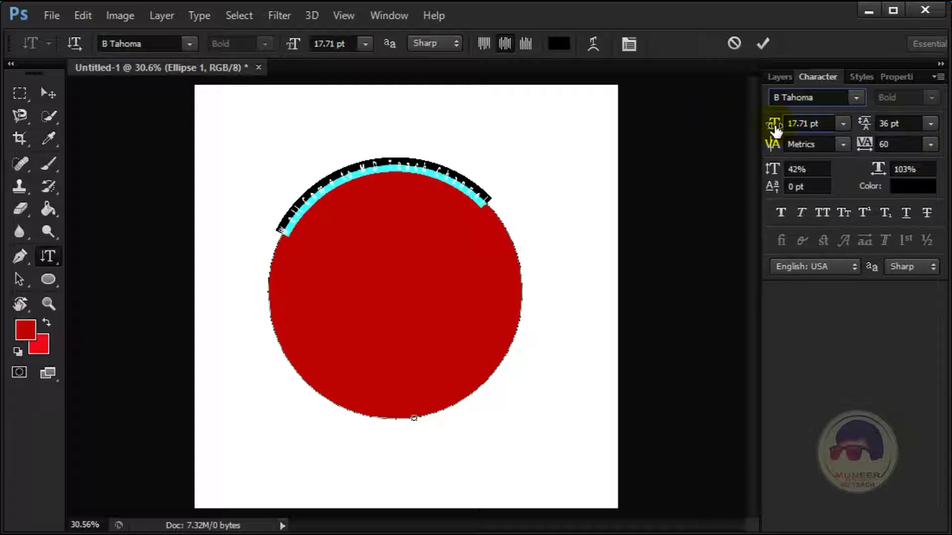
pyautogui.moveTo(776, 128); pyautogui.dragTo(813, 124)
pyautogui.moveTo(863, 146); pyautogui.dragTo(853, 145)
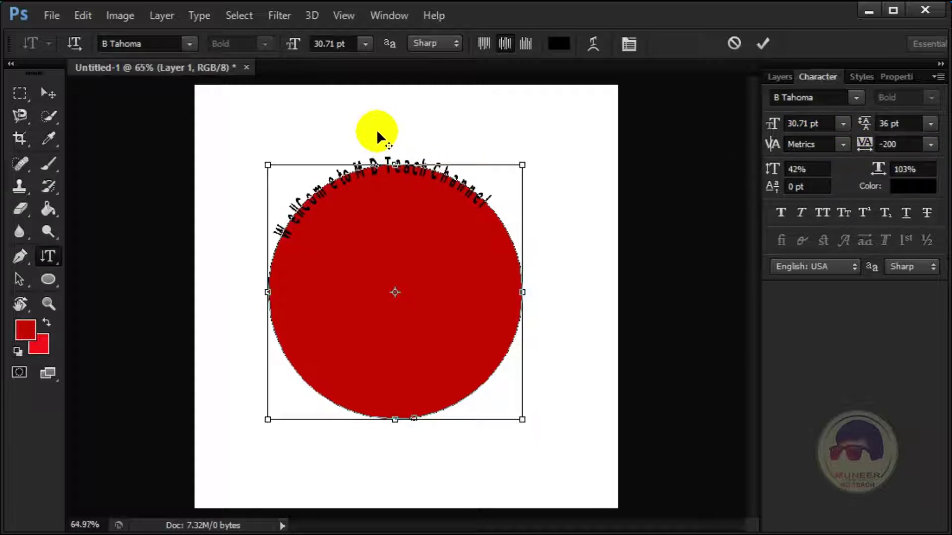
# Slide the text along the circle's edge and select part of it.
pyautogui.scroll(5, 377, 130)
pyautogui.moveTo(429, 233)
pyautogui.mouseDown()
pyautogui.moveTo(430, 198)
pyautogui.moveTo(431, 244)
pyautogui.moveTo(436, 192)
pyautogui.mouseUp()
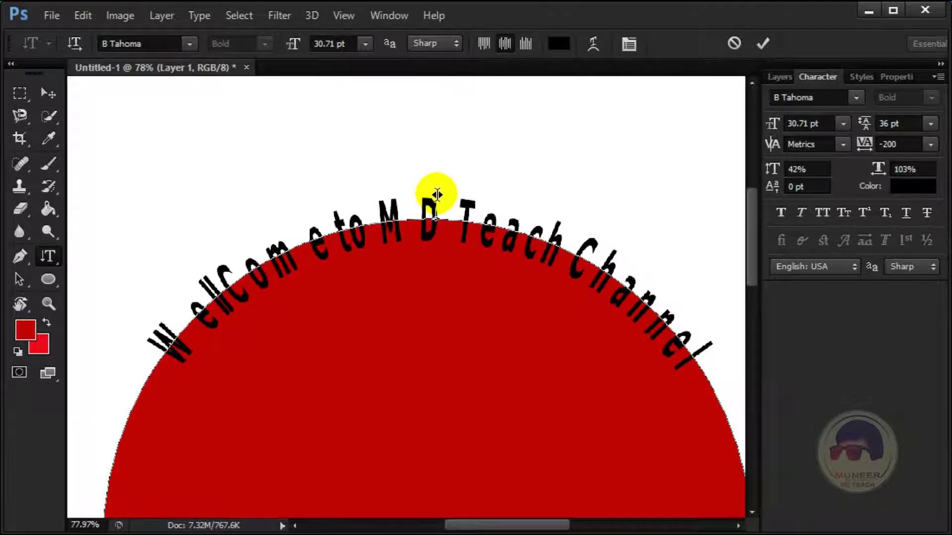
pyautogui.scroll(-2, 467, 295)
pyautogui.keyDown('ctrl'); pyautogui.click(457, 208); pyautogui.keyUp('ctrl')
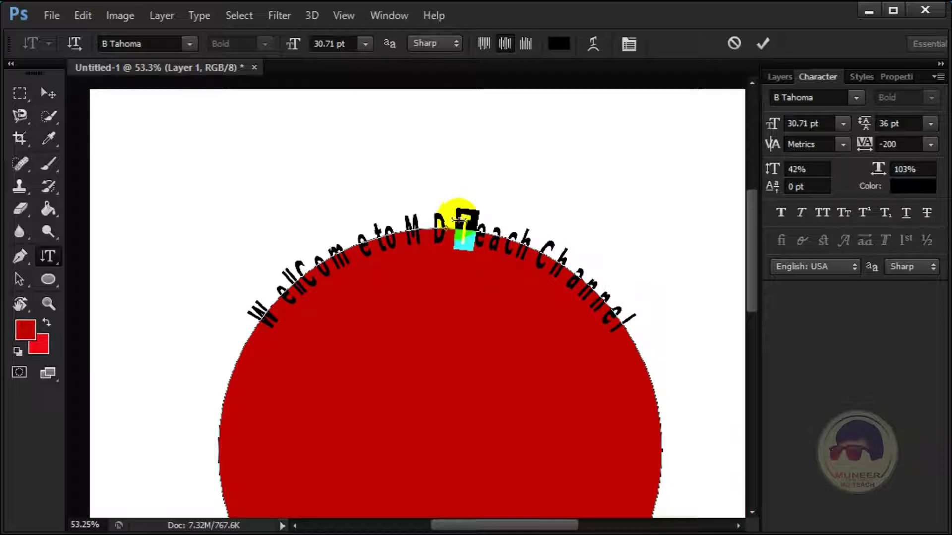
pyautogui.scroll(-2, 456, 320)
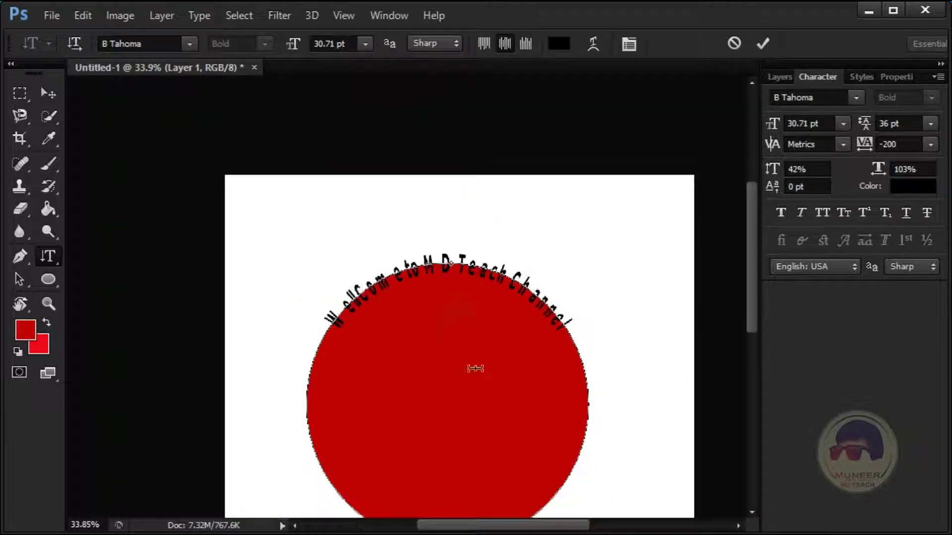
pyautogui.moveTo(474, 293)
pyautogui.mouseDown()
pyautogui.moveTo(522, 315)
pyautogui.moveTo(555, 294)
pyautogui.mouseUp()
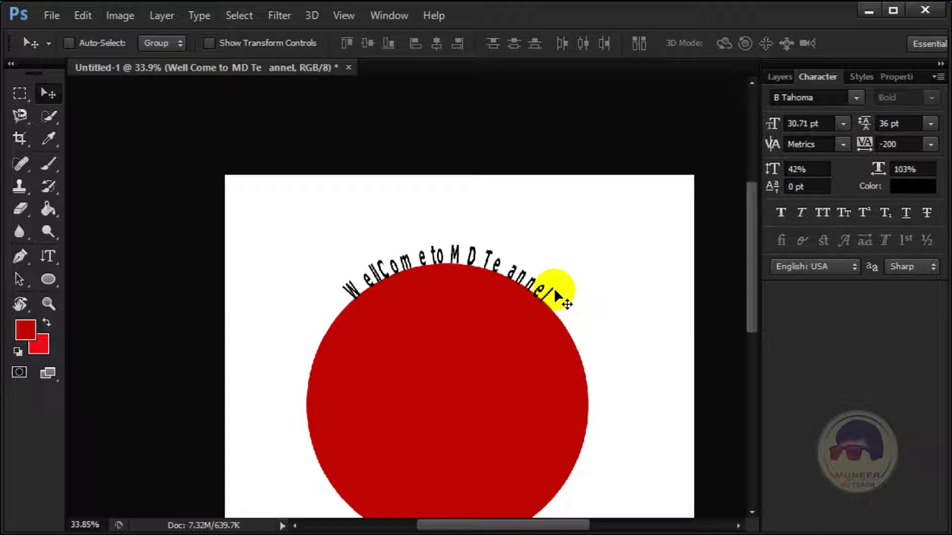
# Zoom out and in, then fit the whole canvas on screen.
pyautogui.press('z')
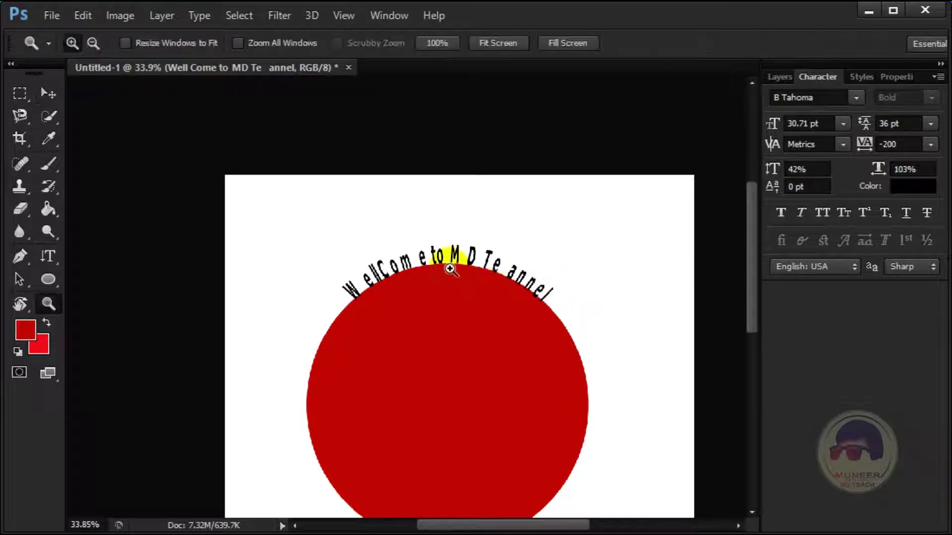
pyautogui.keyDown('alt'); pyautogui.click(476, 261); pyautogui.keyUp('alt')
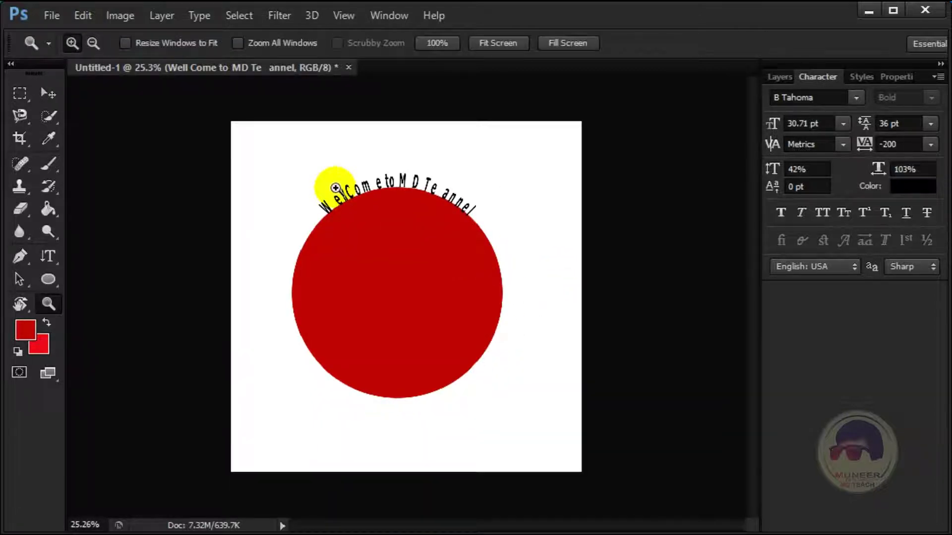
pyautogui.click(372, 187)
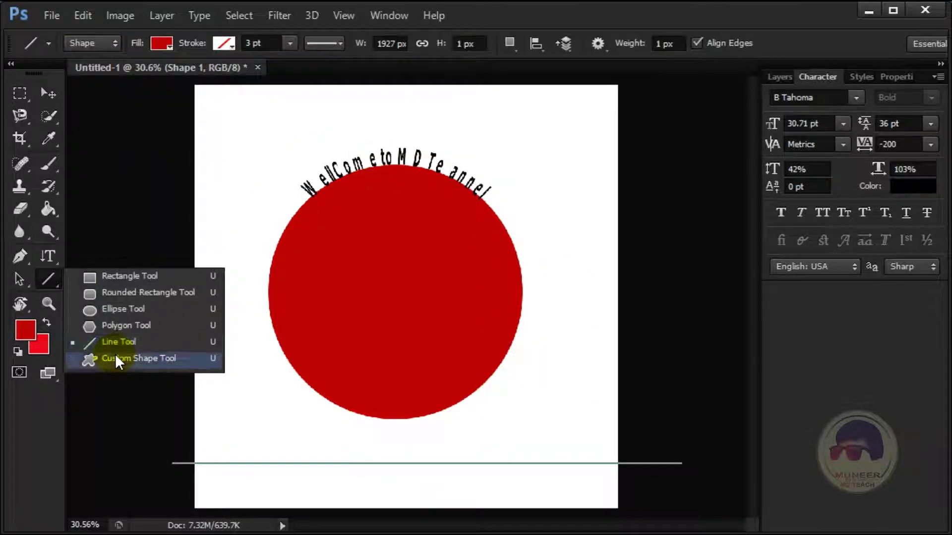
pyautogui.click(115, 358)
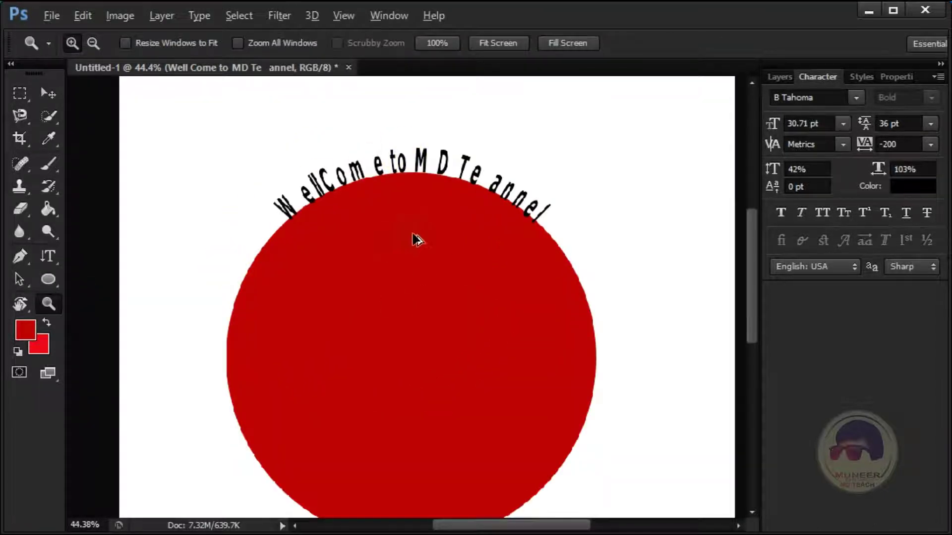
pyautogui.rightClick(420, 239)
pyautogui.click(454, 248)
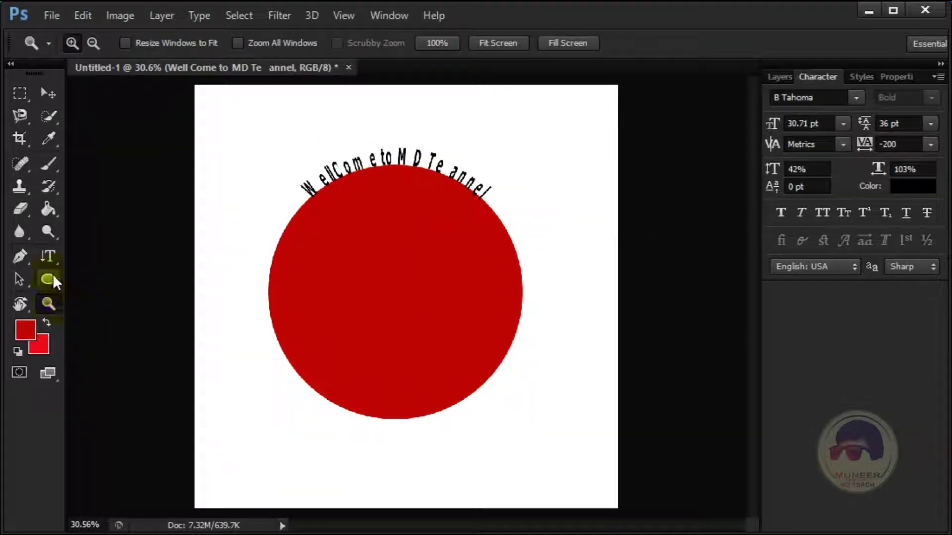
# Draw a thin 1927 px horizontal line across the canvas below the circle.
pyautogui.moveTo(53, 281); pyautogui.dragTo(120, 339)
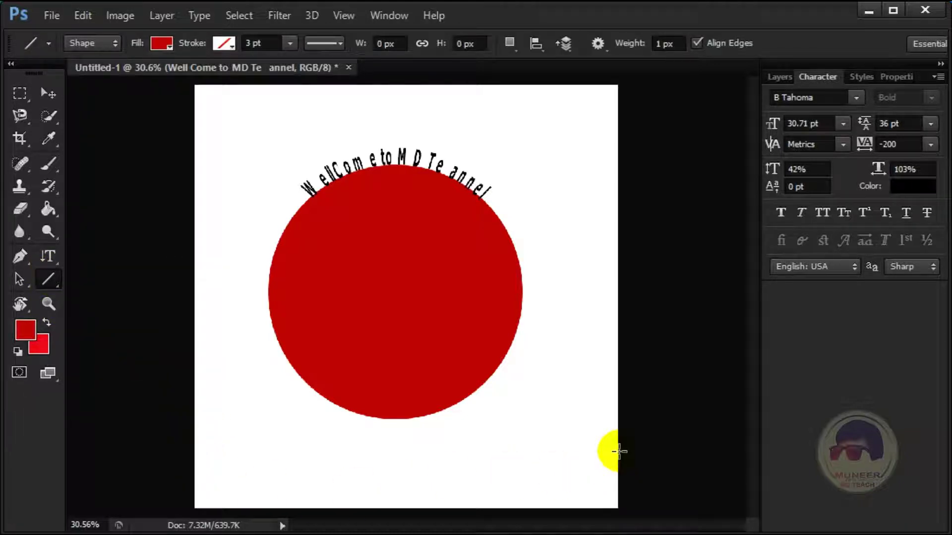
pyautogui.moveTo(174, 463); pyautogui.dragTo(680, 453)
pyautogui.press('shift')
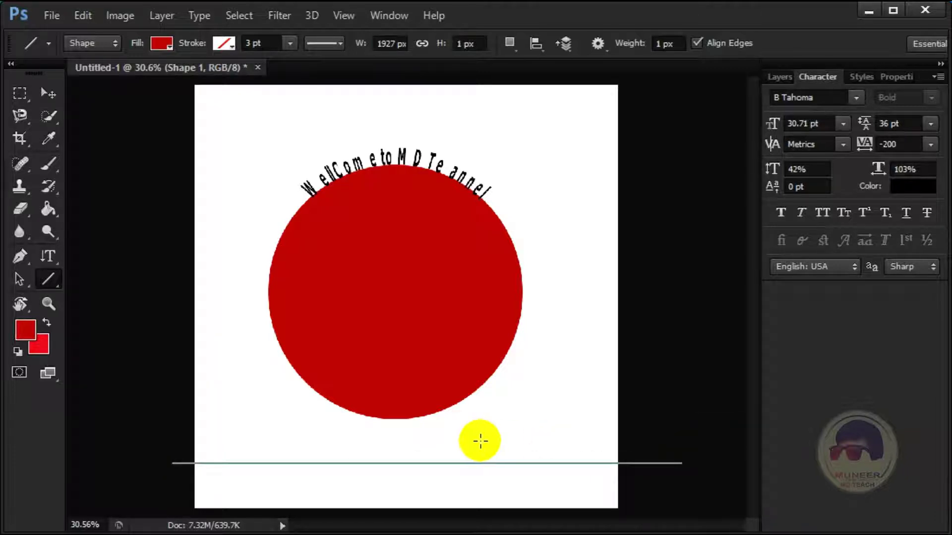
pyautogui.hotkey('shift', 'u')
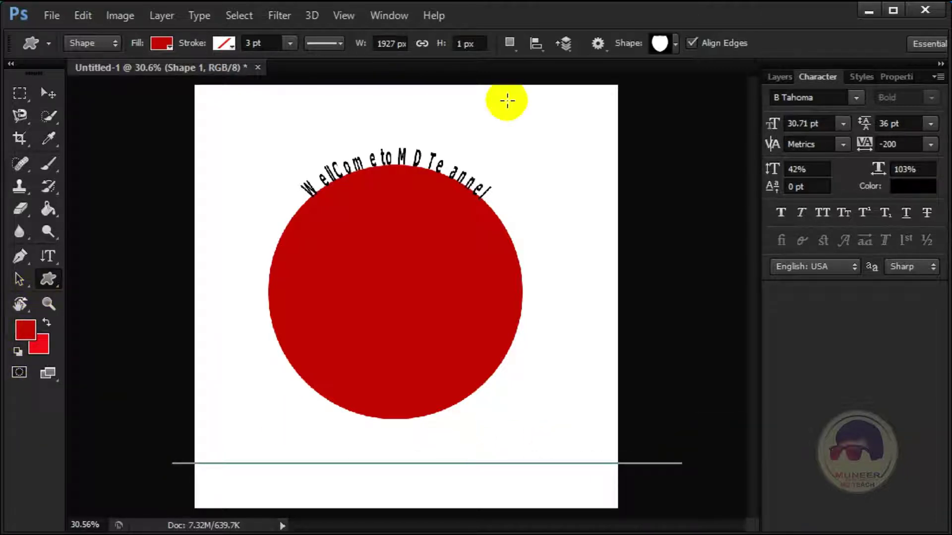
# Draw a shield custom shape, about 717 × 773 px, over the red circle.
pyautogui.click(674, 44)
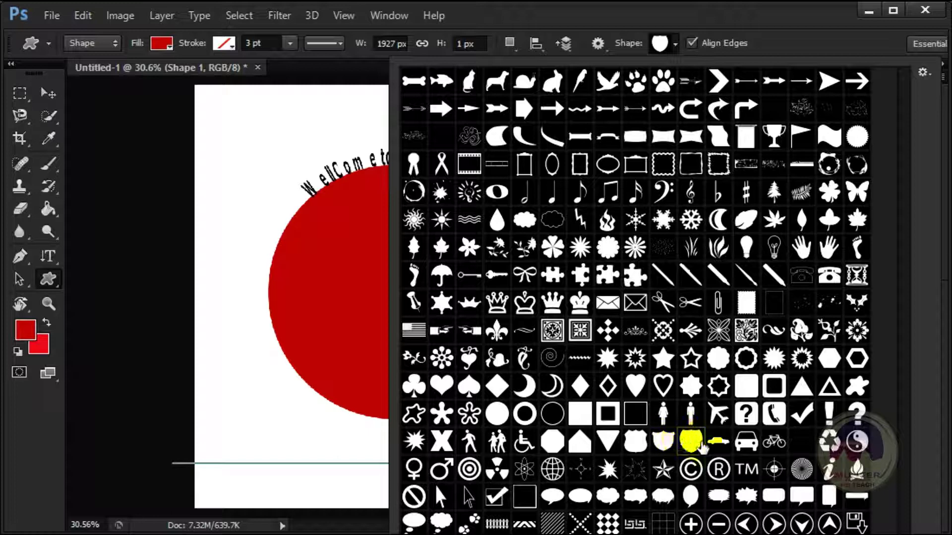
pyautogui.click(662, 441)
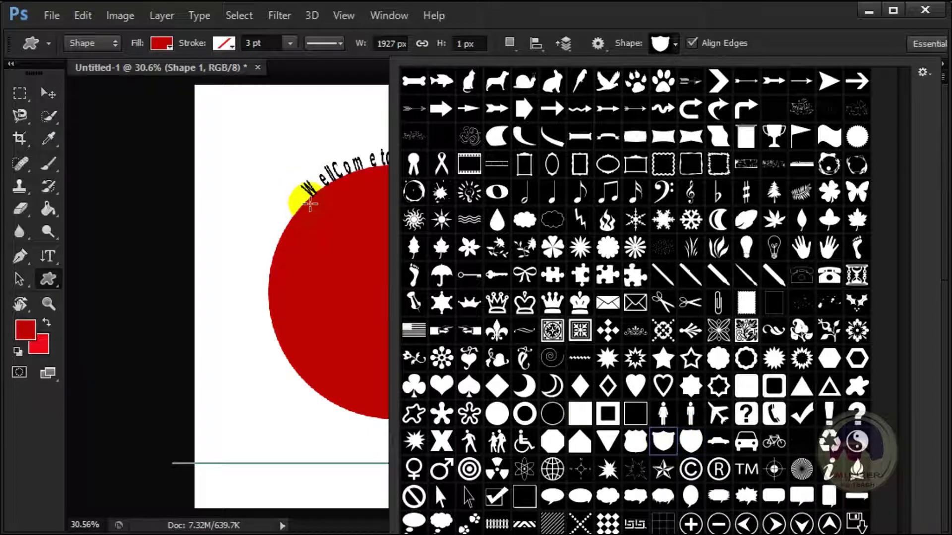
pyautogui.moveTo(312, 204)
pyautogui.mouseDown()
pyautogui.moveTo(425, 368)
pyautogui.moveTo(499, 408)
pyautogui.mouseUp()
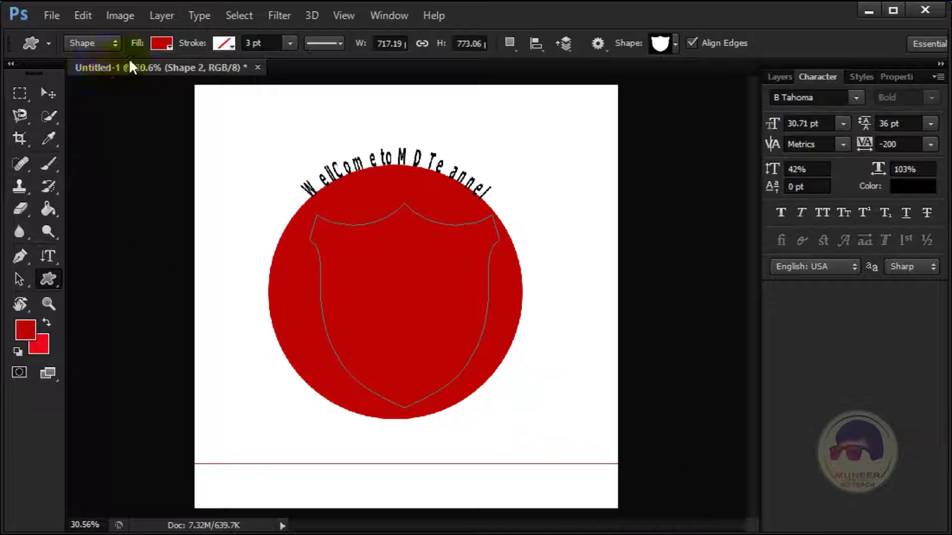
# Fill the shield with bright blue from the fill swatches.
pyautogui.click(159, 41)
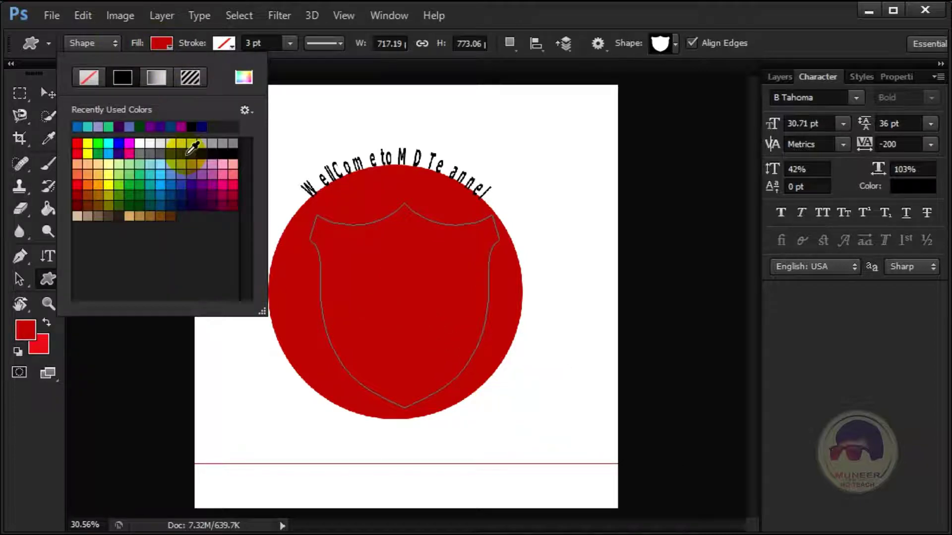
pyautogui.click(166, 185)
pyautogui.click(150, 163)
pyautogui.click(160, 163)
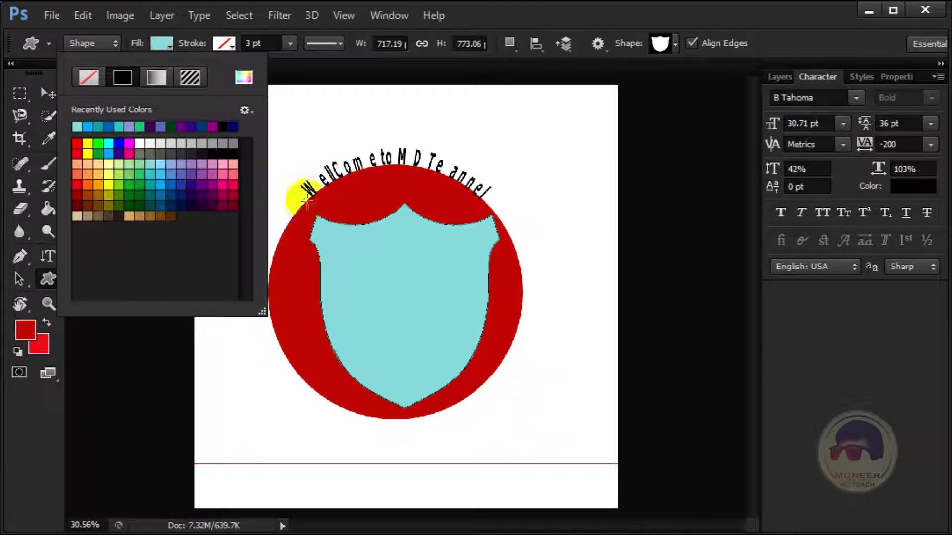
pyautogui.click(167, 182)
# Centre the shield on the red circle and enlarge it to about 112%.
pyautogui.press('v')
pyautogui.moveTo(305, 249); pyautogui.dragTo(387, 308)
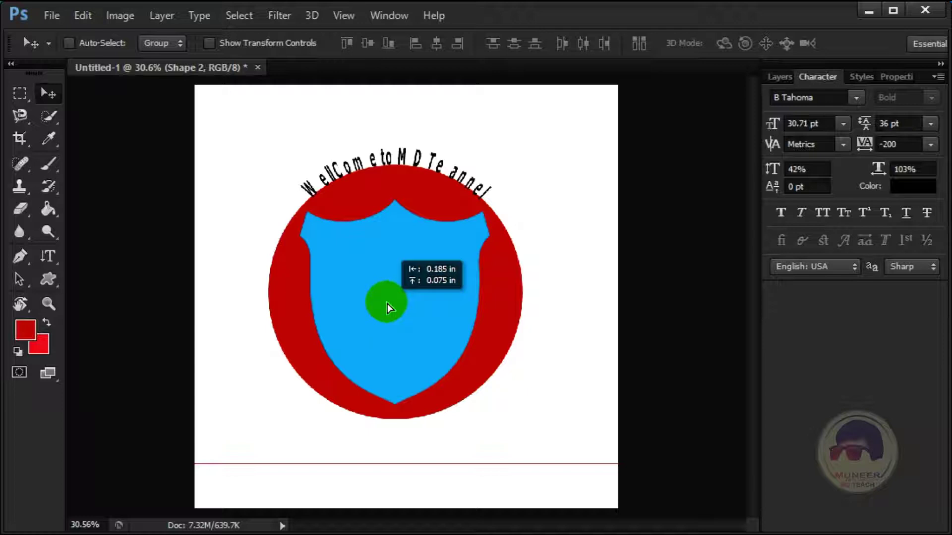
pyautogui.moveTo(386, 308); pyautogui.dragTo(388, 308)
pyautogui.hotkey('ctrl', 't')
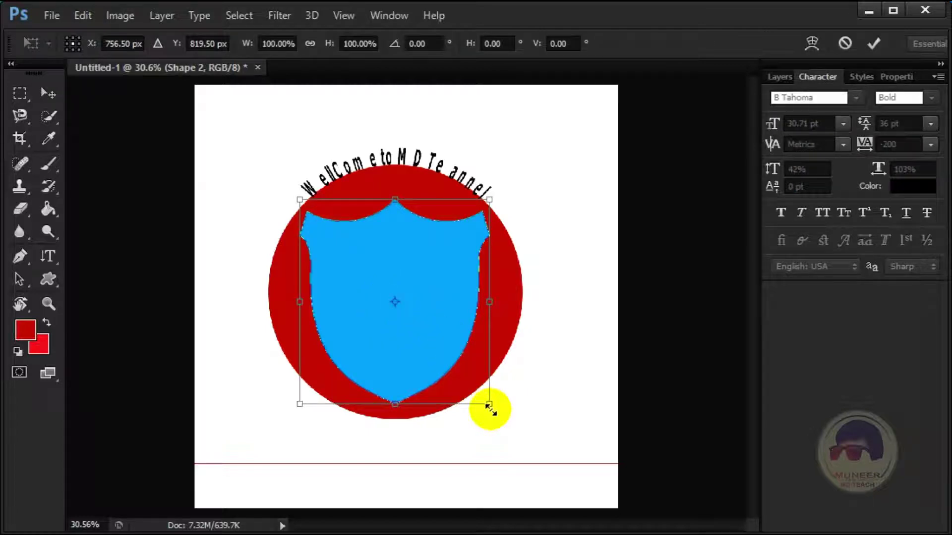
pyautogui.moveTo(490, 406)
pyautogui.mouseDown()
pyautogui.moveTo(503, 418)
pyautogui.moveTo(493, 408)
pyautogui.mouseUp()
pyautogui.press('Return')
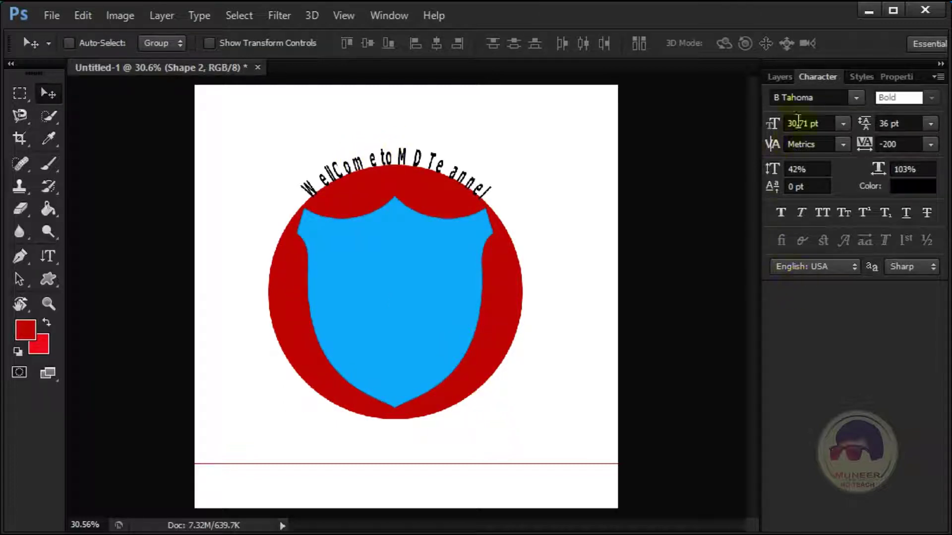
# Hide the curved top text layer in the Layers panel.
pyautogui.click(769, 79)
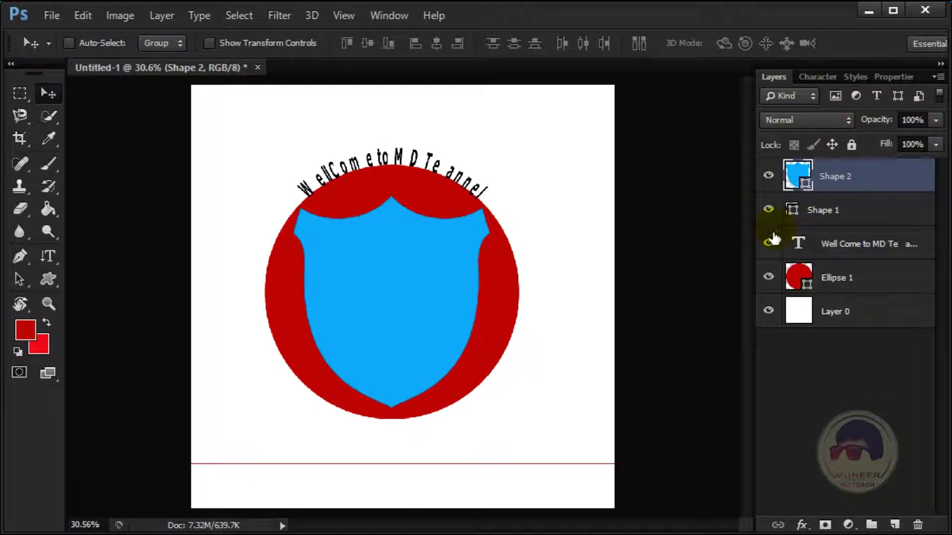
pyautogui.click(767, 247)
pyautogui.scroll(2, 390, 264)
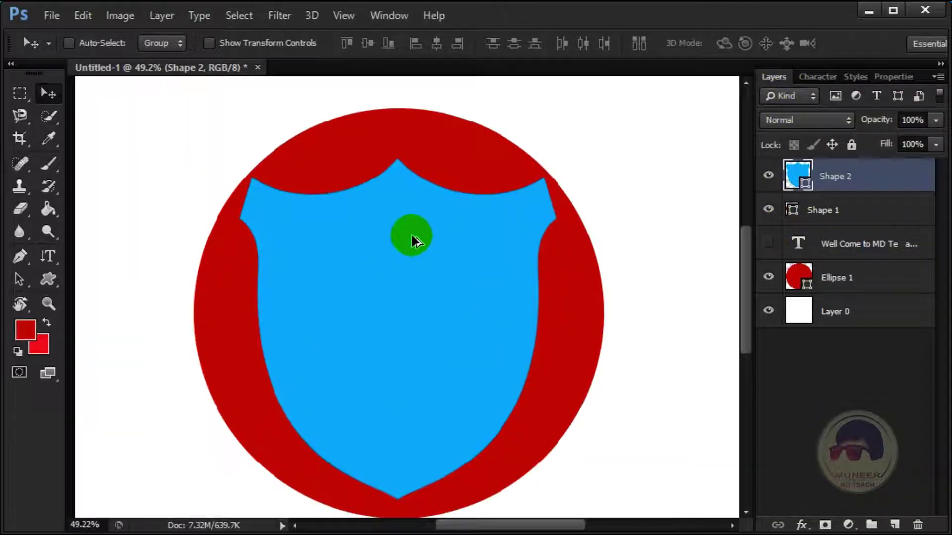
pyautogui.scroll(-1, 415, 241)
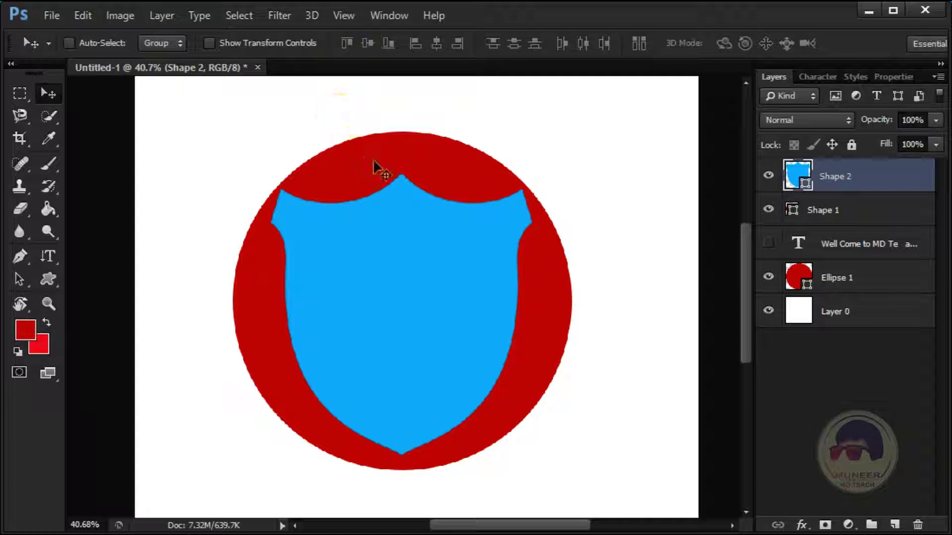
# Draw a second, smaller shield custom shape over the blue shield.
pyautogui.press('u')
pyautogui.rightClick(58, 279)
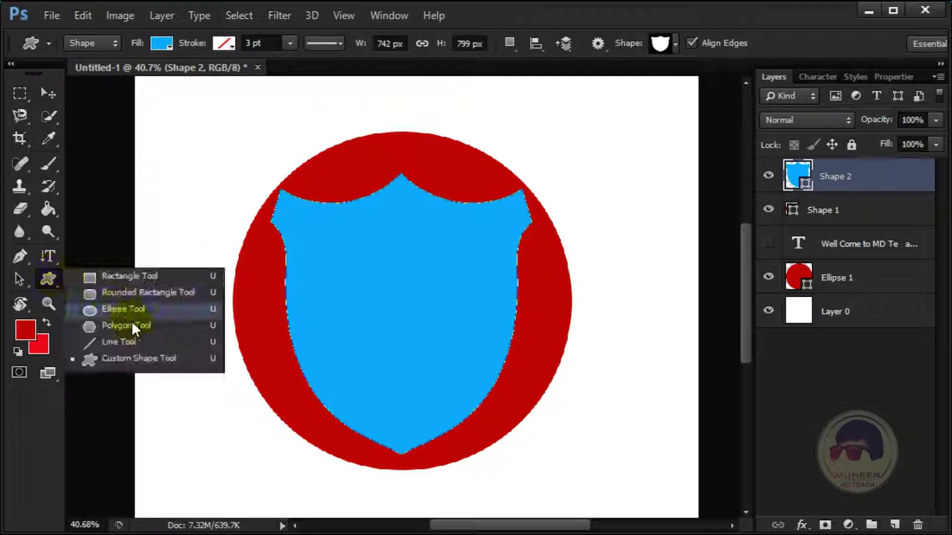
pyautogui.click(141, 363)
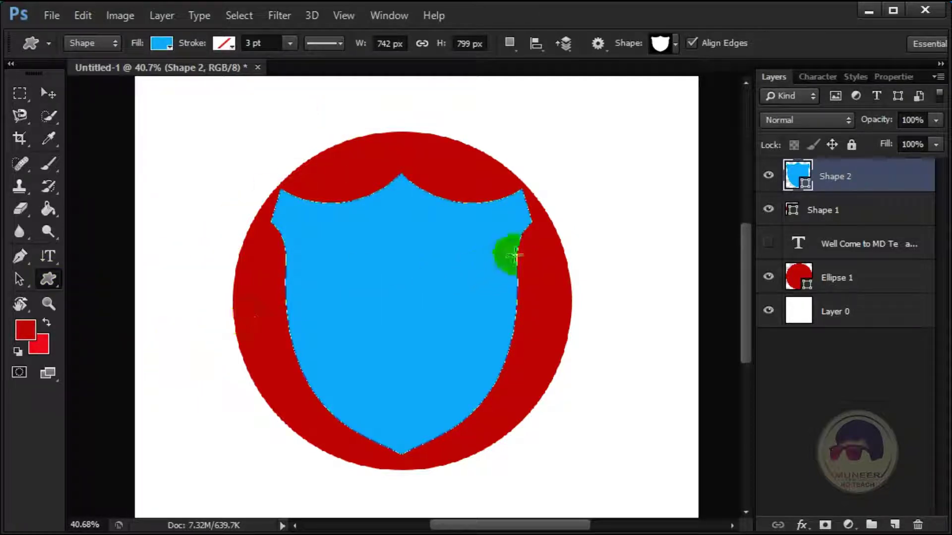
pyautogui.click(675, 44)
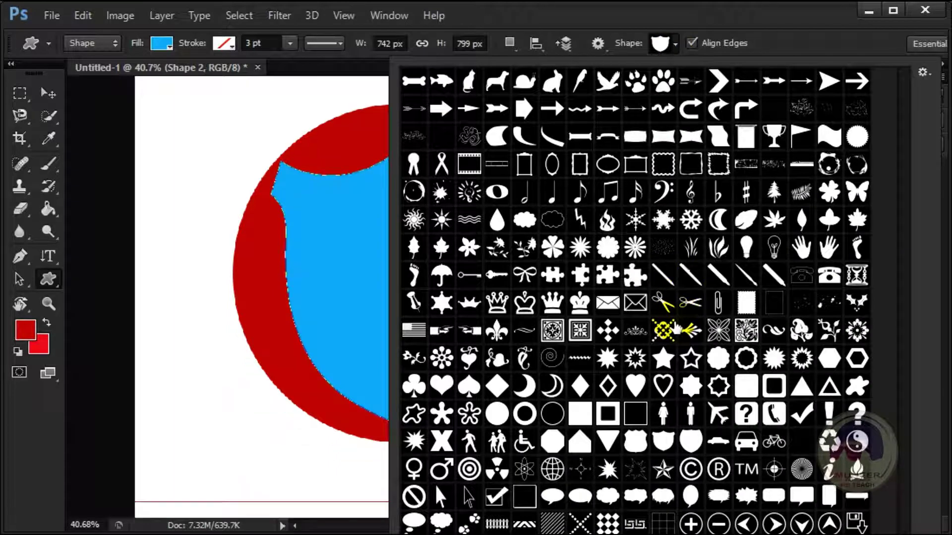
pyautogui.click(690, 441)
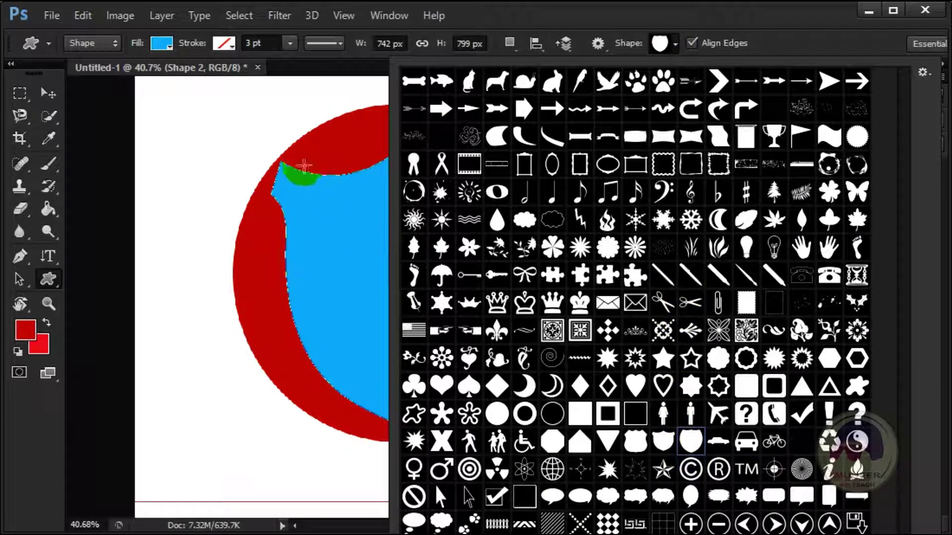
pyautogui.moveTo(304, 166)
pyautogui.mouseDown()
pyautogui.moveTo(468, 351)
pyautogui.moveTo(524, 367)
pyautogui.mouseUp()
# Fill the new shield with green.
pyautogui.click(162, 43)
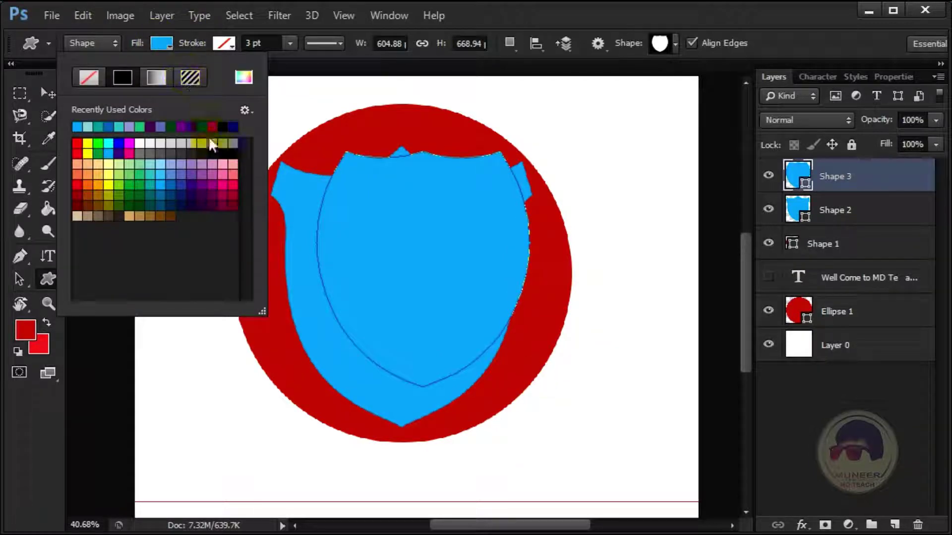
pyautogui.click(226, 183)
pyautogui.click(202, 161)
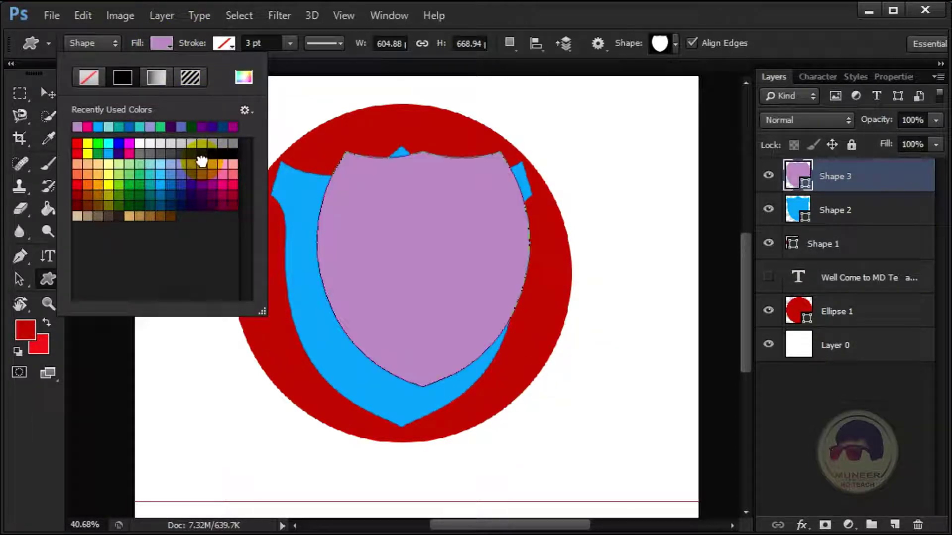
pyautogui.click(143, 180)
# Move the green shield, flip it horizontally and vertically, and shift it down about 125 px.
pyautogui.press('v')
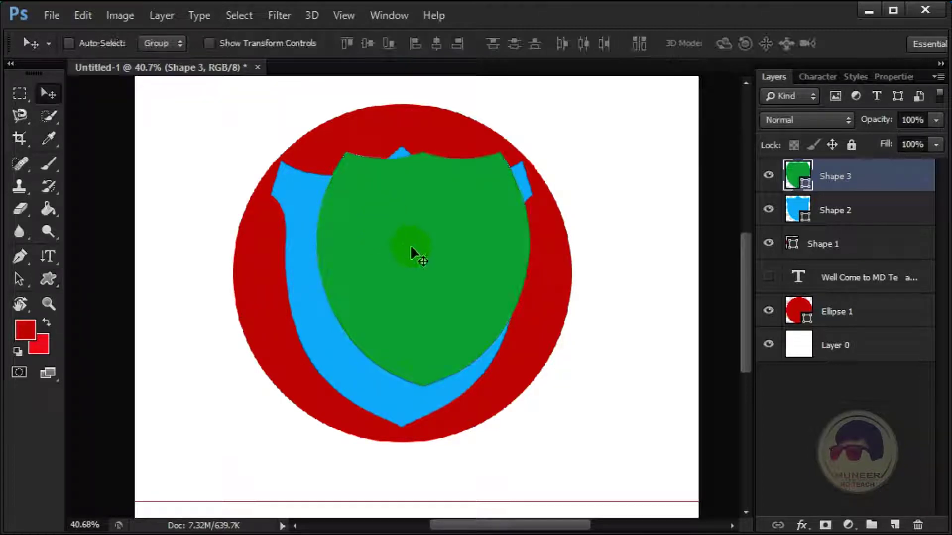
pyautogui.moveTo(409, 245)
pyautogui.mouseDown()
pyautogui.moveTo(383, 224)
pyautogui.moveTo(362, 268)
pyautogui.moveTo(380, 222)
pyautogui.mouseUp()
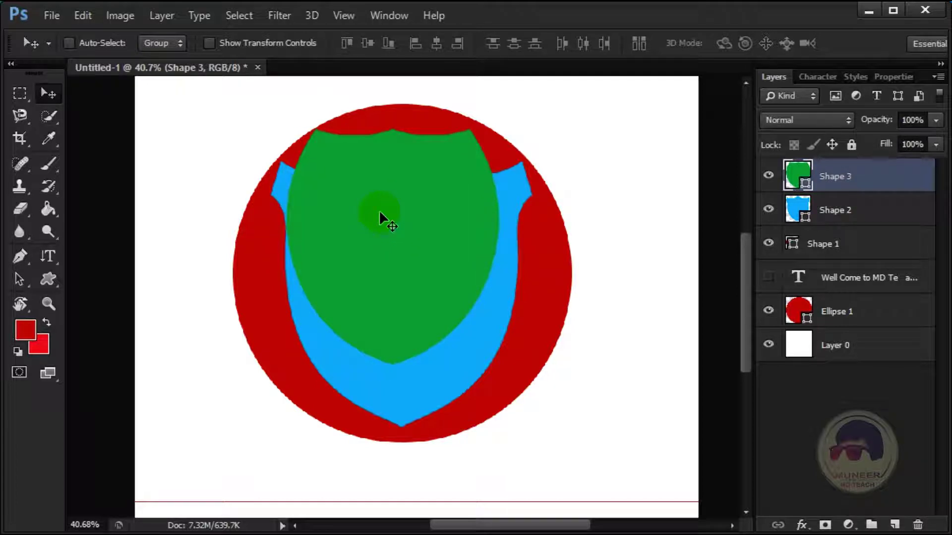
pyautogui.hotkey('ctrl', 't')
pyautogui.rightClick(376, 179)
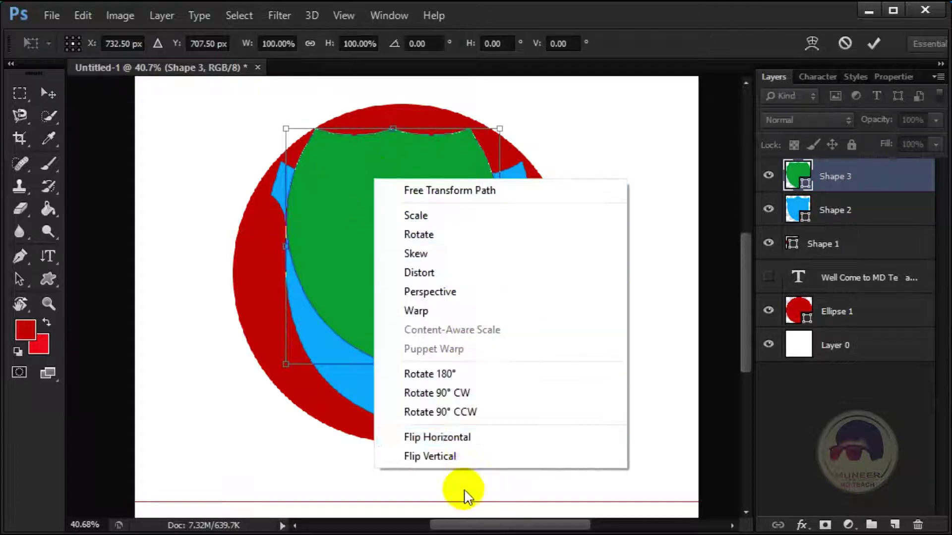
pyautogui.click(452, 434)
pyautogui.rightClick(425, 193)
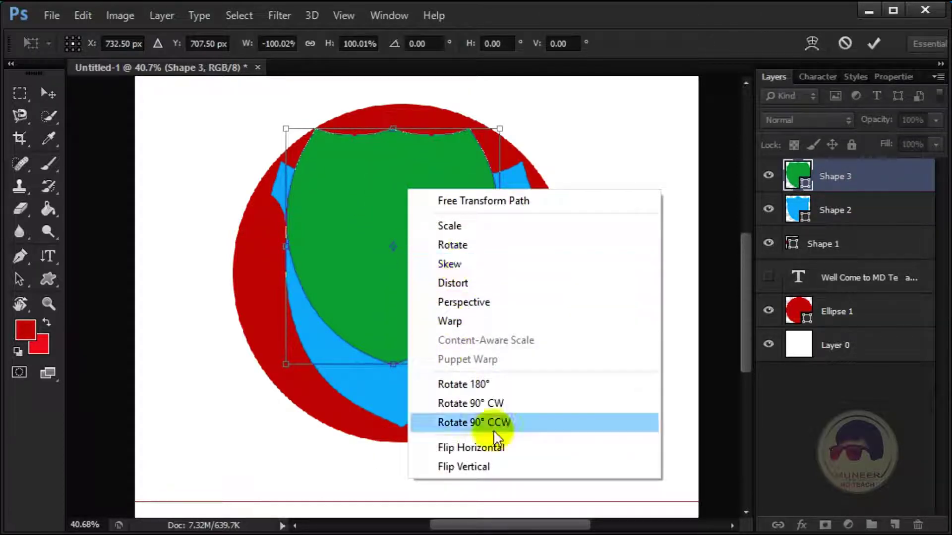
pyautogui.click(492, 463)
pyautogui.moveTo(378, 227); pyautogui.dragTo(382, 283)
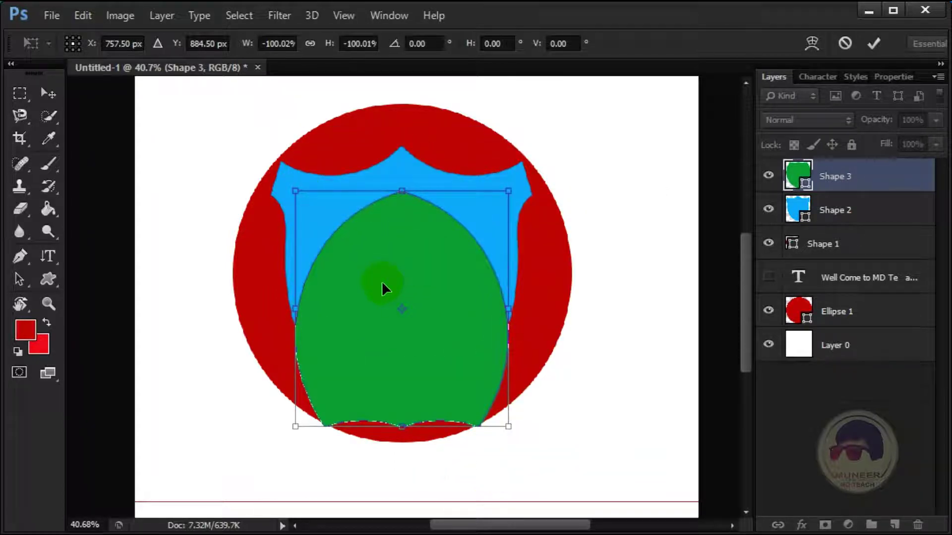
pyautogui.press('Return')
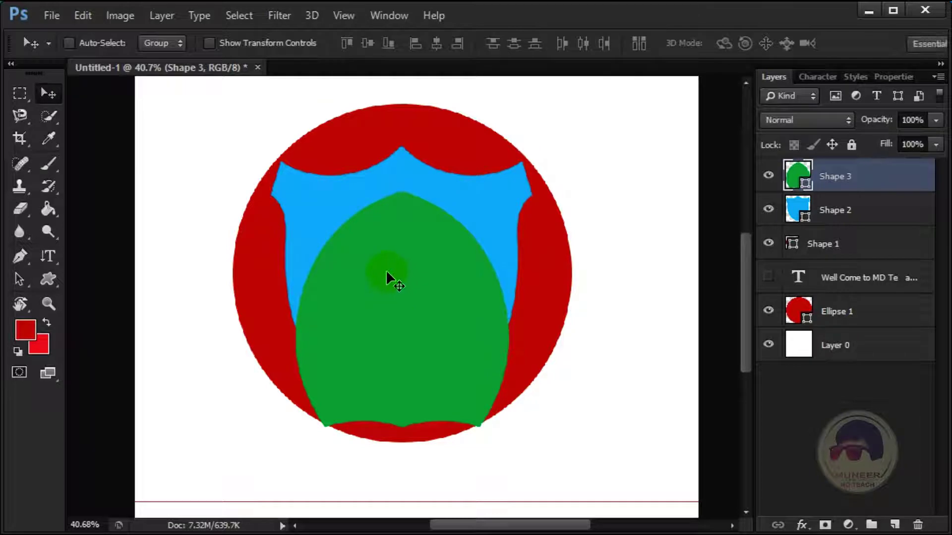
# Undo the green shield's flip and move, and reselect its layer.
pyautogui.rightClick(401, 172)
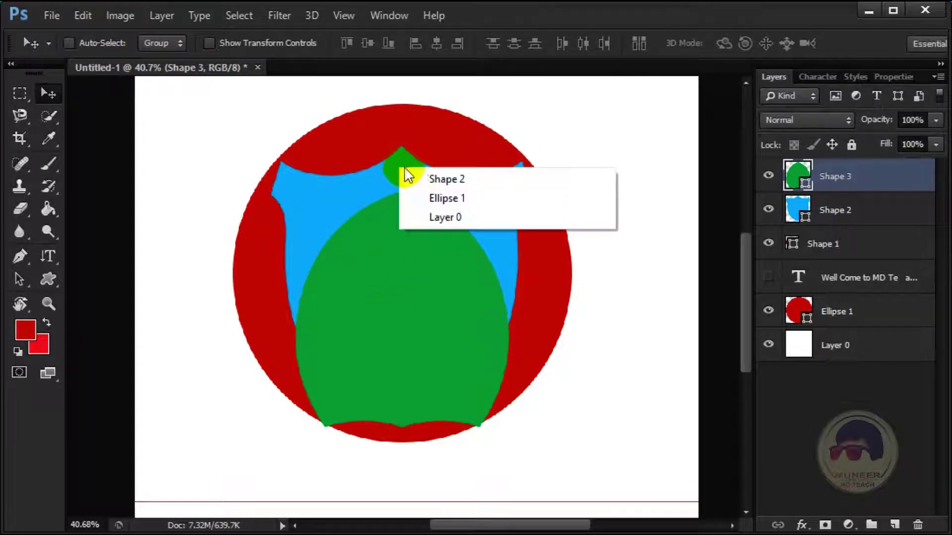
pyautogui.press('Escape')
pyautogui.hotkey('ctrl', 'z')
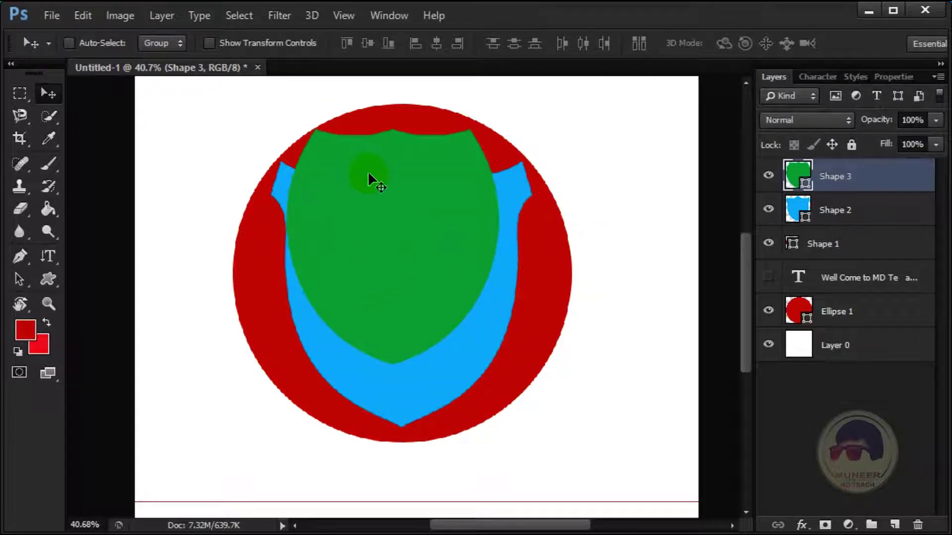
pyautogui.rightClick(369, 173)
pyautogui.click(380, 183)
# Widen the green shield both ways, move it down, and stretch its bottom to the circle's edge.
pyautogui.hotkey('ctrl', 't')
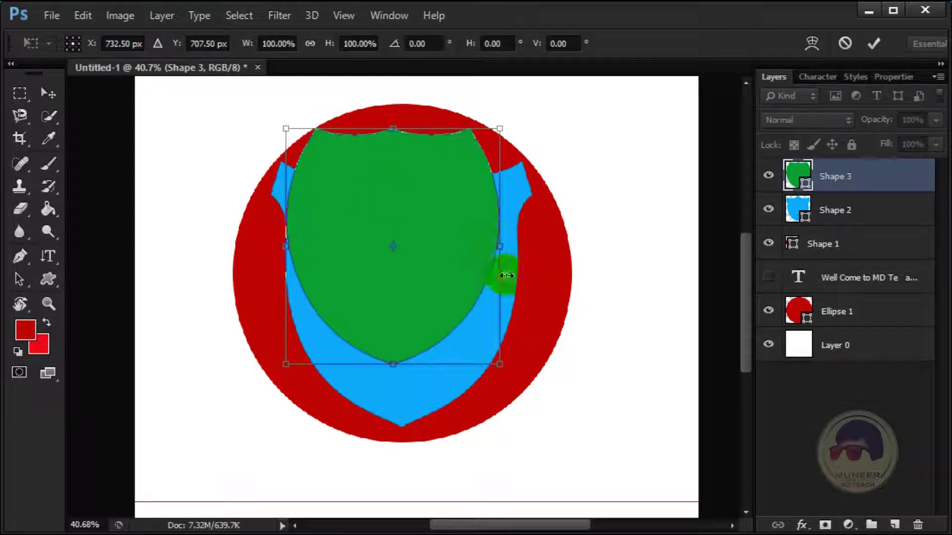
pyautogui.moveTo(499, 246); pyautogui.dragTo(558, 249)
pyautogui.moveTo(283, 242); pyautogui.dragTo(251, 242)
pyautogui.moveTo(466, 214); pyautogui.dragTo(461, 271)
pyautogui.press('Return')
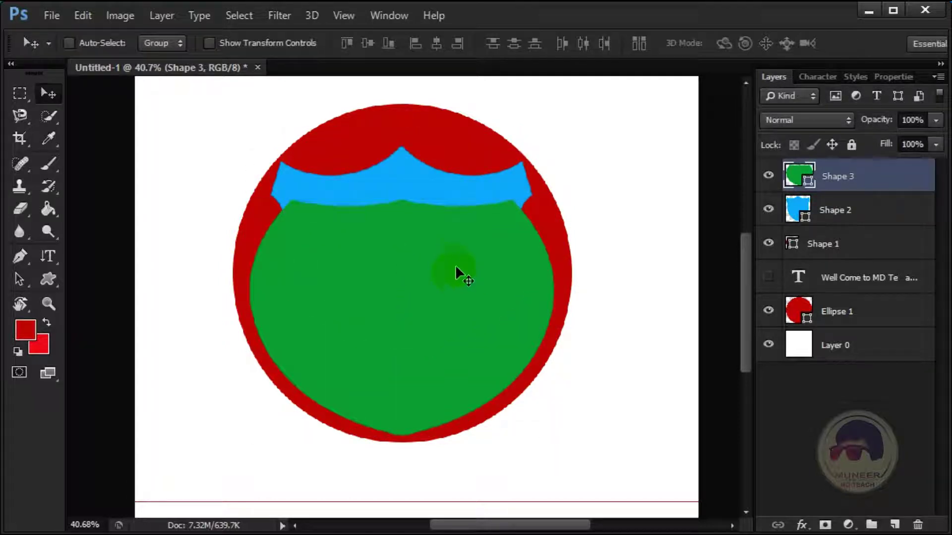
pyautogui.hotkey('shift', 'Up')
pyautogui.hotkey('shift', 'Up')
pyautogui.hotkey('shift', 'Up')
pyautogui.hotkey('shift', 'Up')
pyautogui.hotkey('shift', 'Up')
pyautogui.hotkey('shift', 'Up')
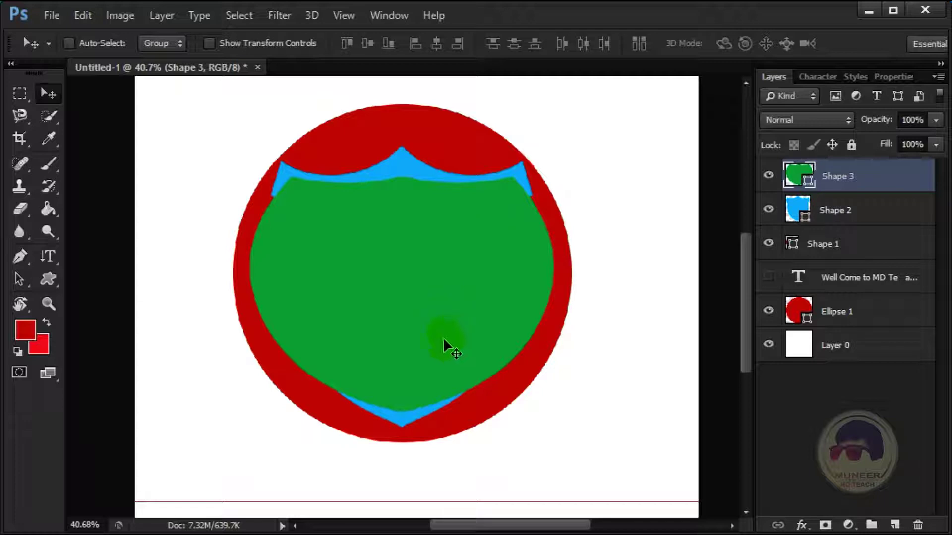
pyautogui.hotkey('ctrl', 't')
pyautogui.moveTo(400, 414); pyautogui.dragTo(425, 420)
pyautogui.press('Return')
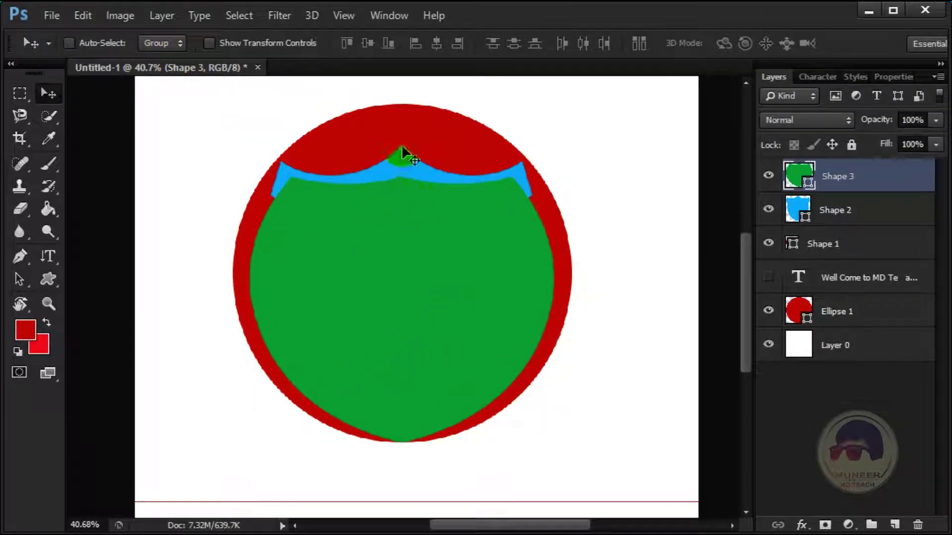
# Give the enlarged shield the sampled blue fill.
pyautogui.press('u')
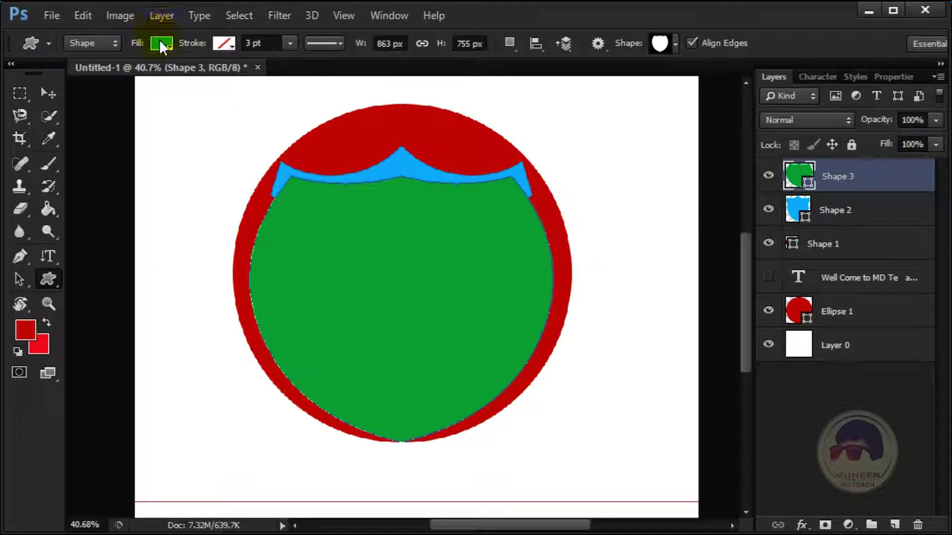
pyautogui.click(163, 44)
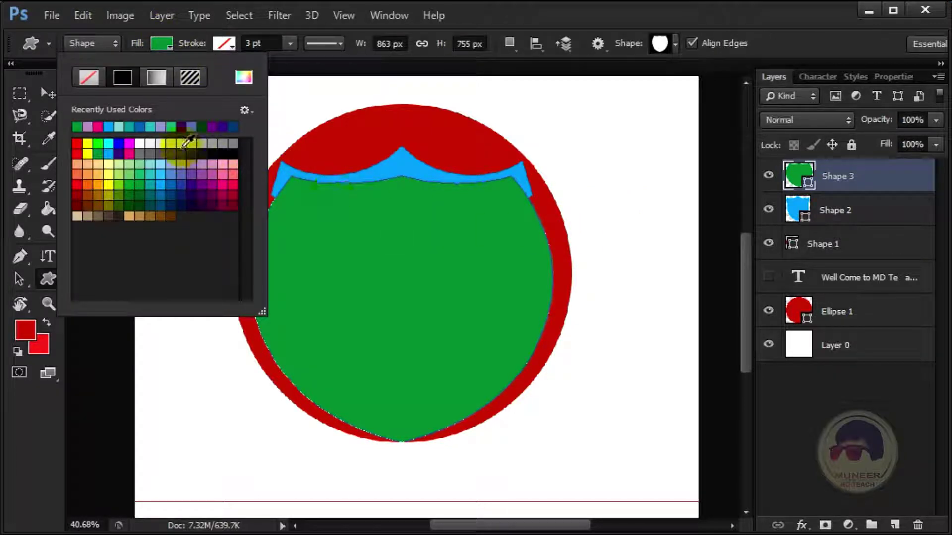
pyautogui.click(312, 197)
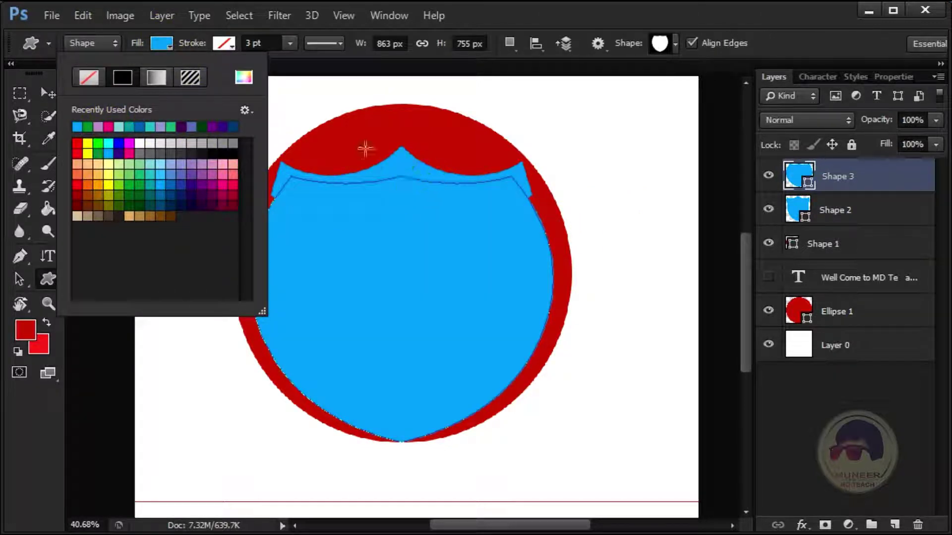
pyautogui.click(398, 165)
pyautogui.click(452, 162)
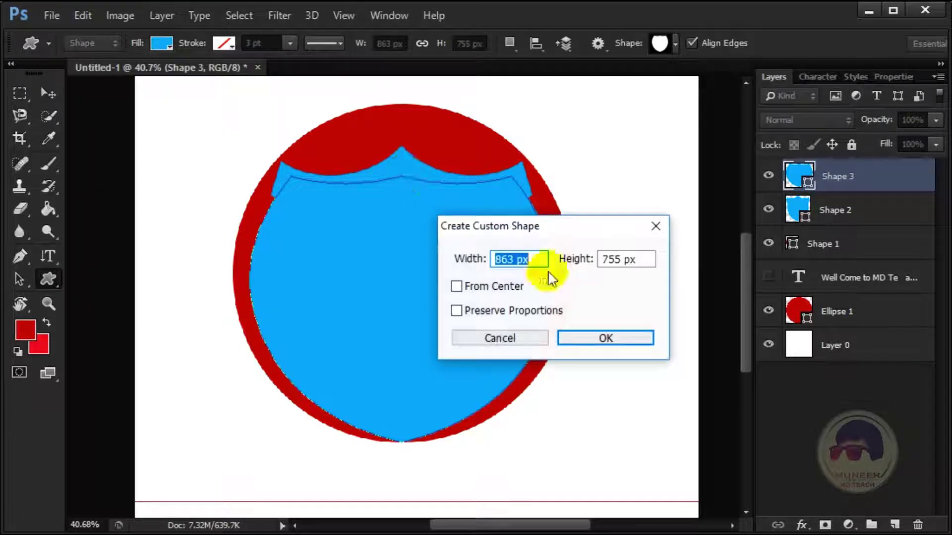
pyautogui.click(499, 337)
# Merge Shape 2 into Shape 3 with Ctrl+E and fine-tune the merged shield's position.
pyautogui.press('v')
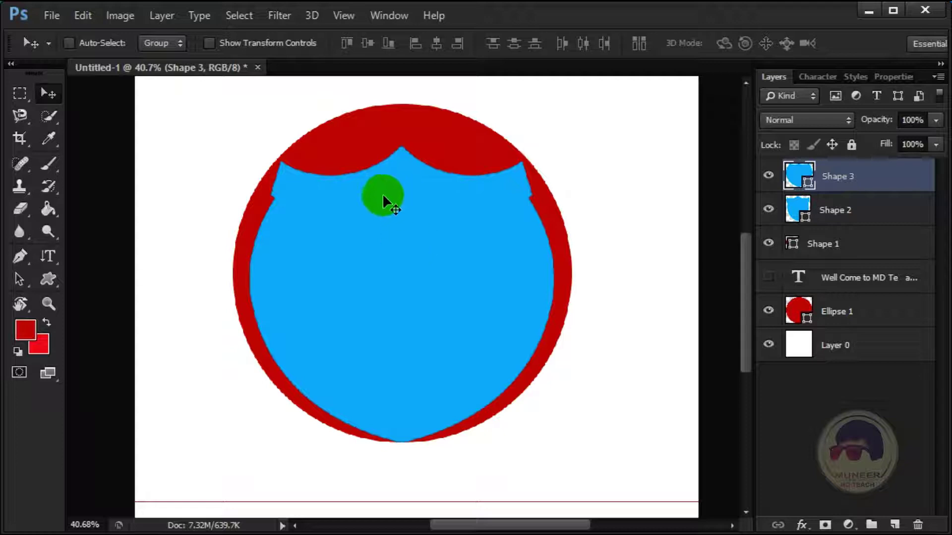
pyautogui.keyDown('shift'); pyautogui.click(855, 214); pyautogui.keyUp('shift')
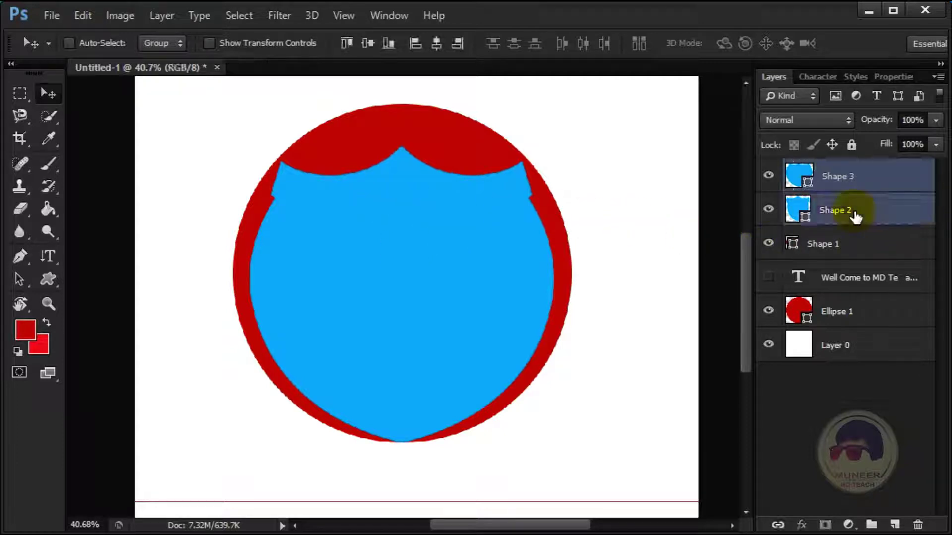
pyautogui.hotkey('ctrl', 'e')
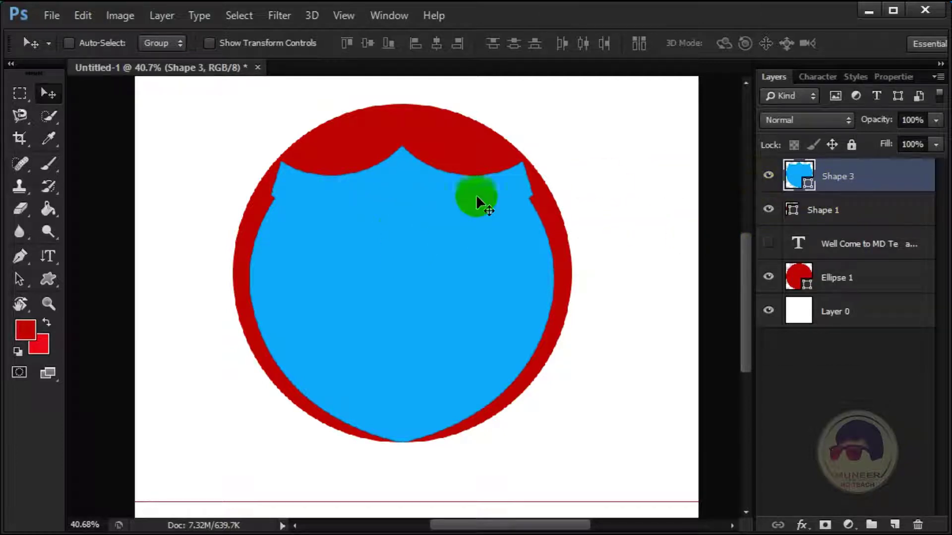
pyautogui.moveTo(477, 198); pyautogui.dragTo(383, 234)
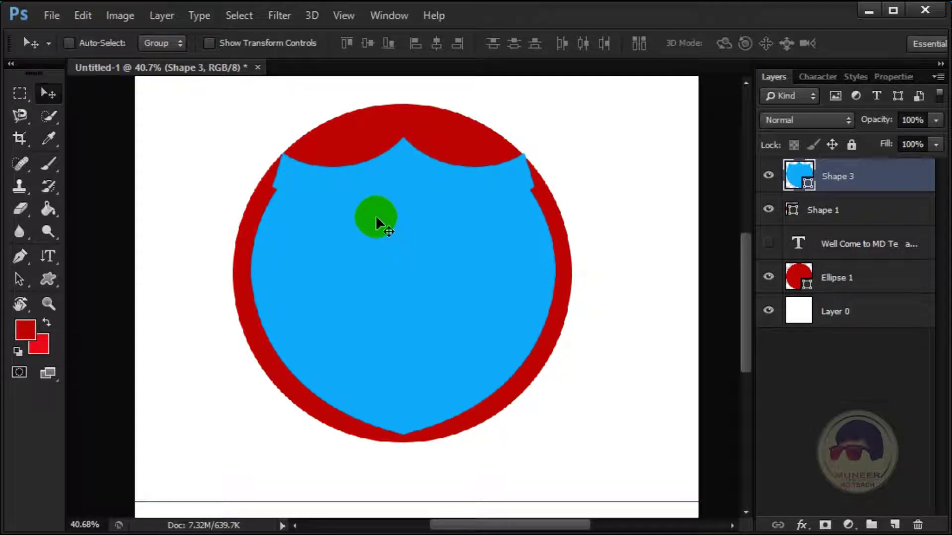
pyautogui.moveTo(383, 234); pyautogui.dragTo(377, 211)
pyautogui.scroll(-2, 385, 189)
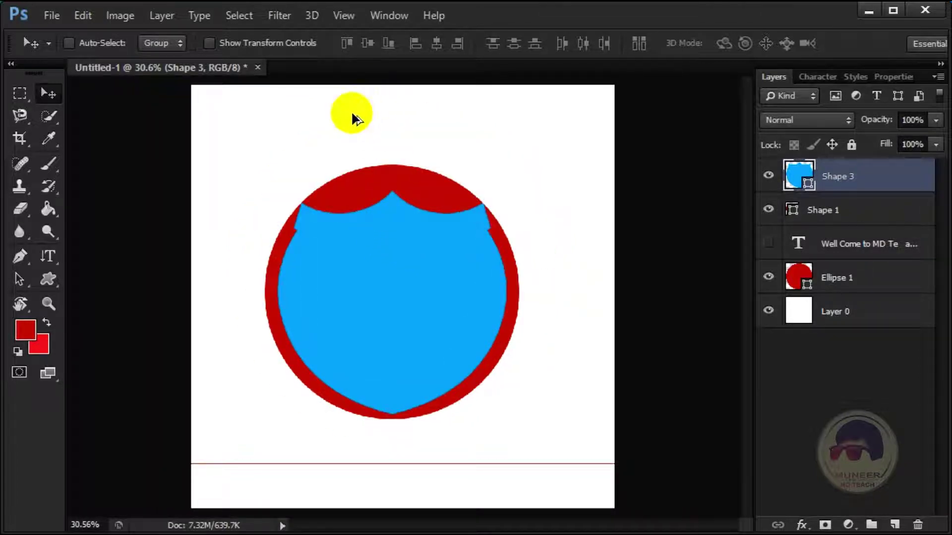
pyautogui.scroll(1, 351, 111)
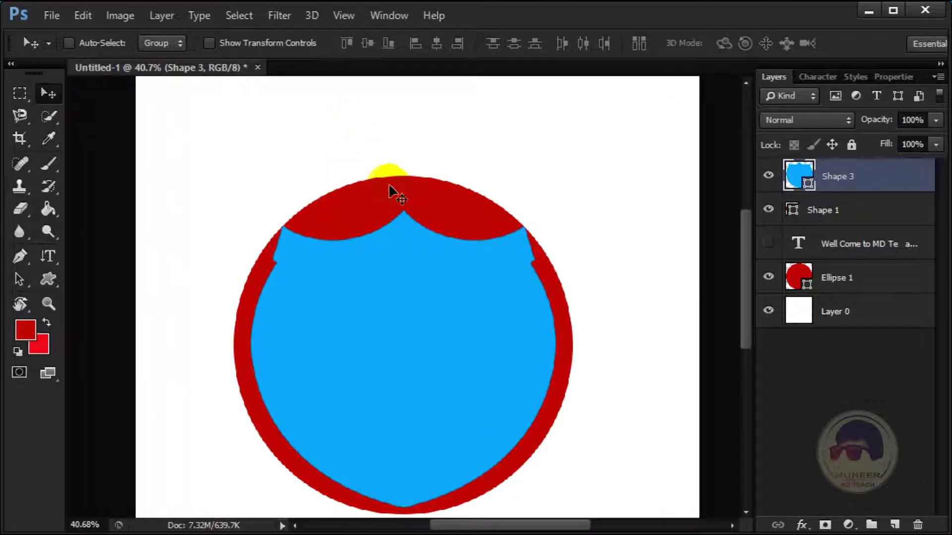
pyautogui.click(319, 251)
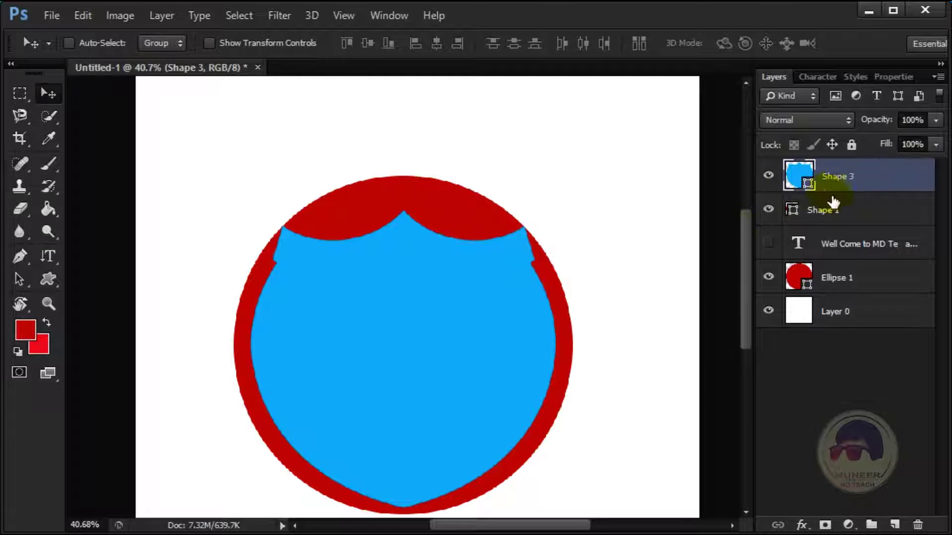
pyautogui.moveTo(843, 181); pyautogui.dragTo(858, 208)
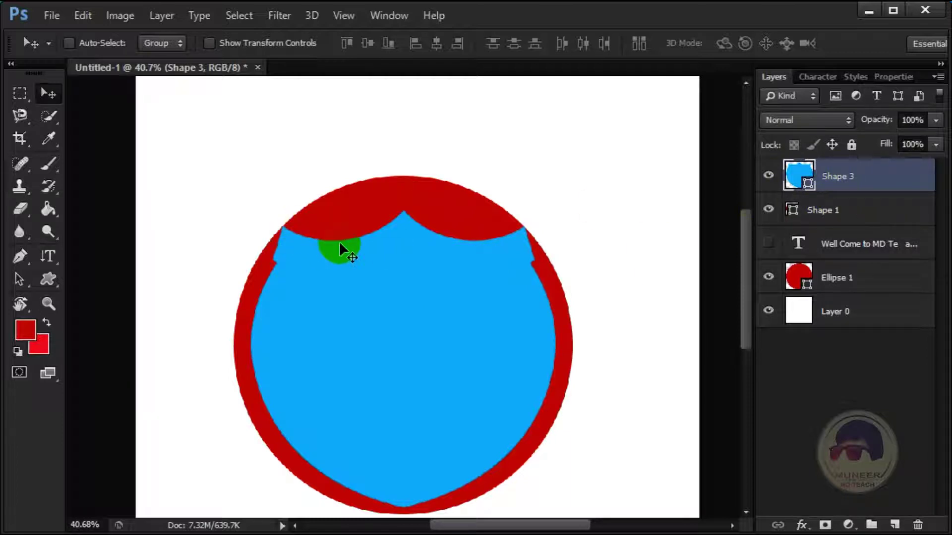
pyautogui.press('t')
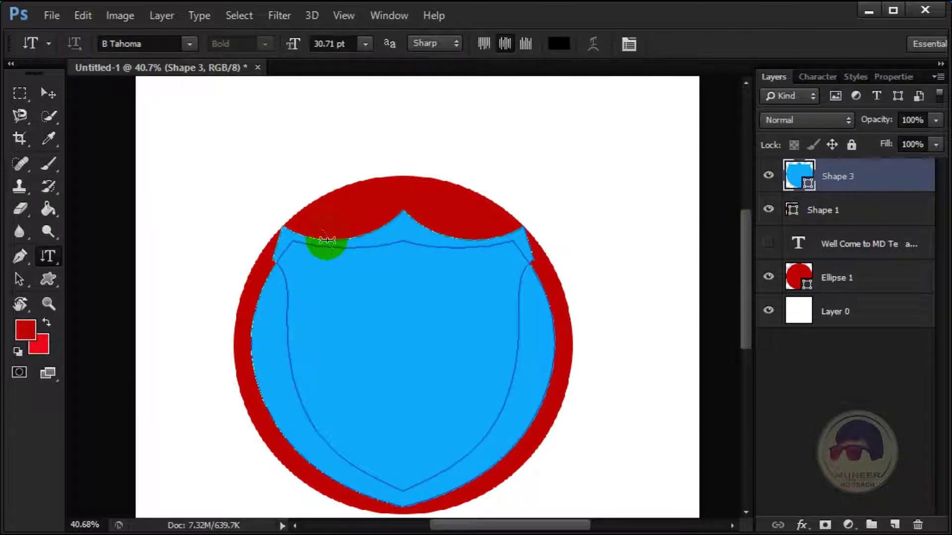
# Type 'MD Teach youtube' along the shield's top edge and set it to 21.71 pt.
pyautogui.click(325, 241)
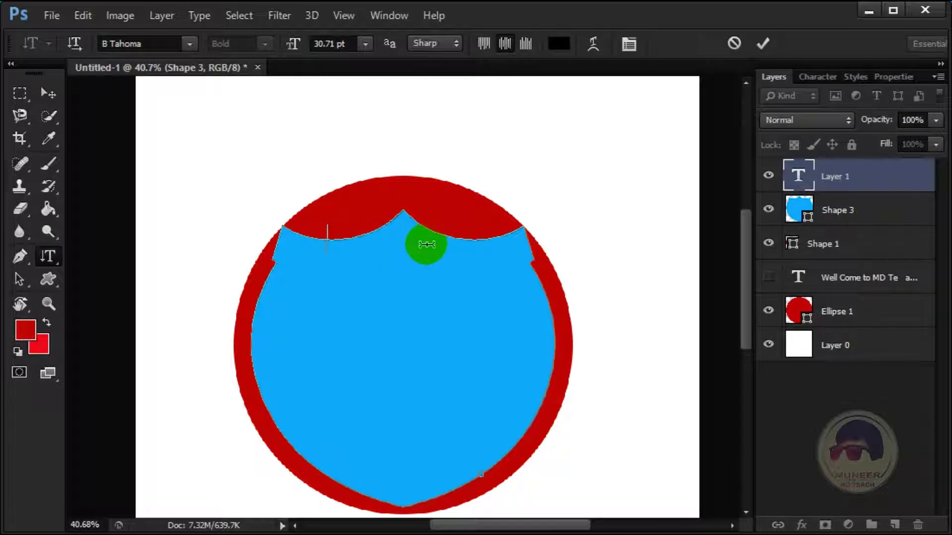
pyautogui.write('MD')
pyautogui.write(' Te')
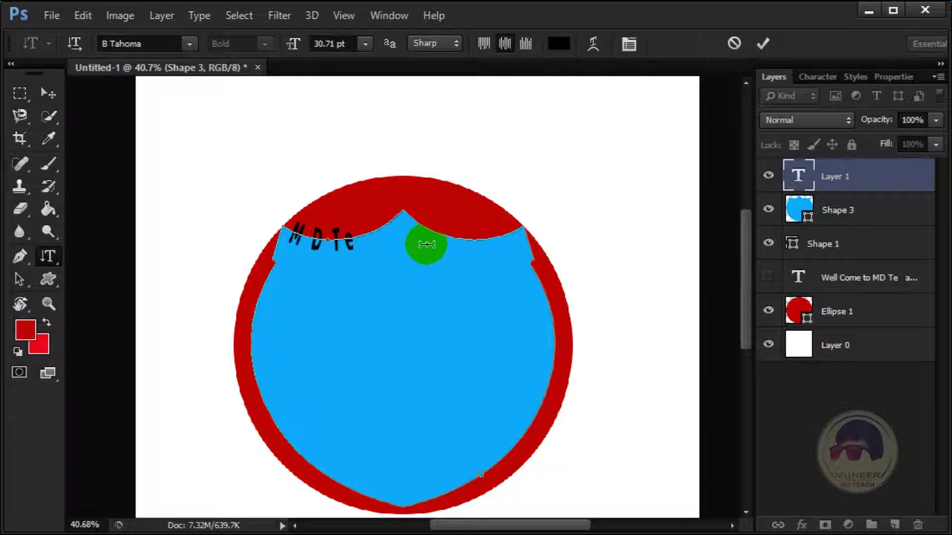
pyautogui.write('ach')
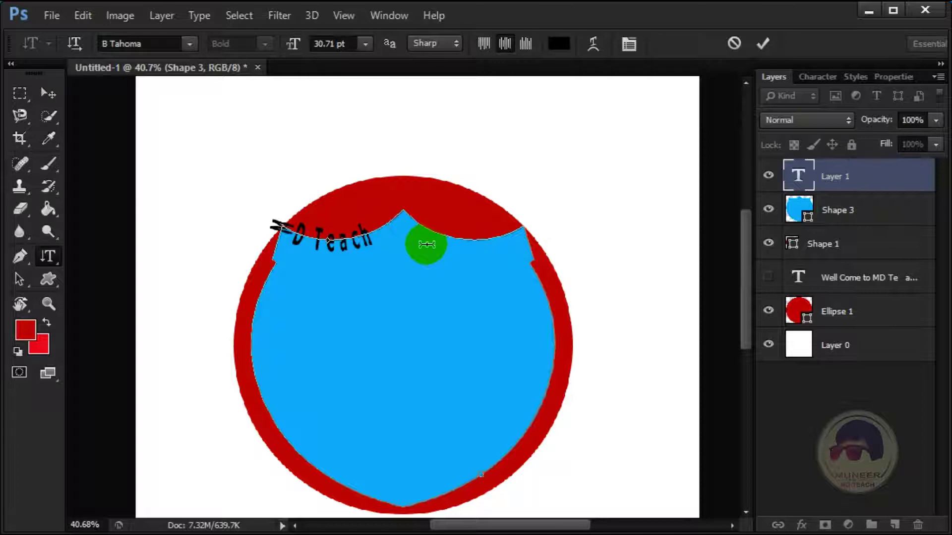
pyautogui.write(' youtu')
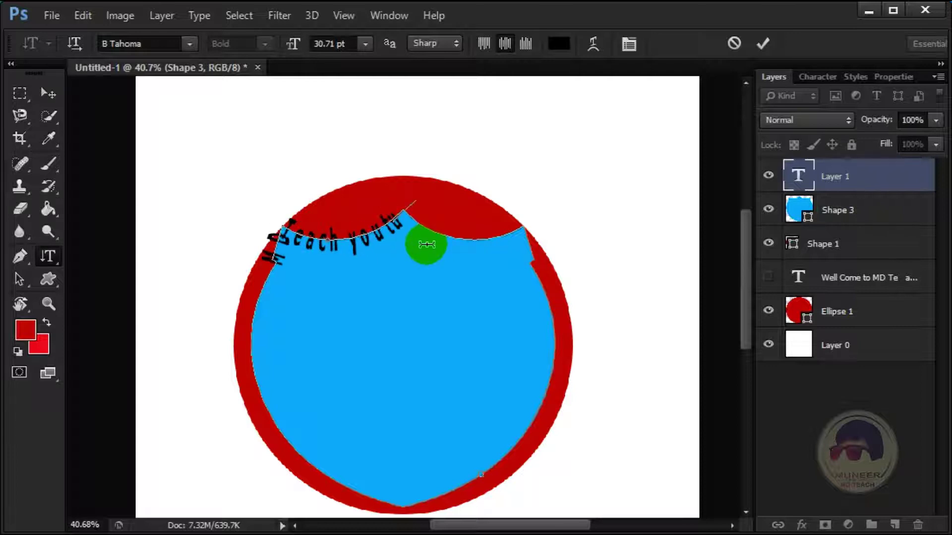
pyautogui.write('b')
pyautogui.hotkey('ctrl', 'a')
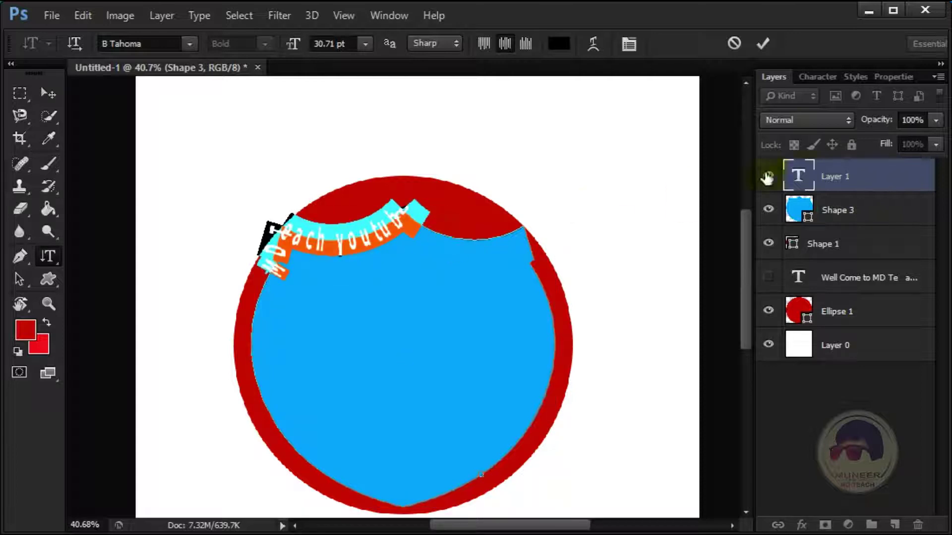
pyautogui.click(818, 77)
pyautogui.click(807, 124)
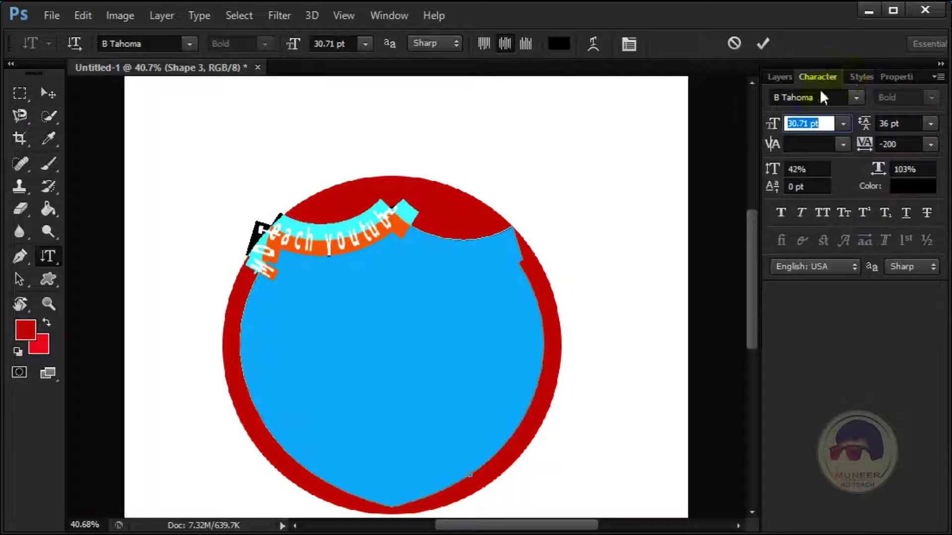
pyautogui.moveTo(775, 128); pyautogui.dragTo(768, 130)
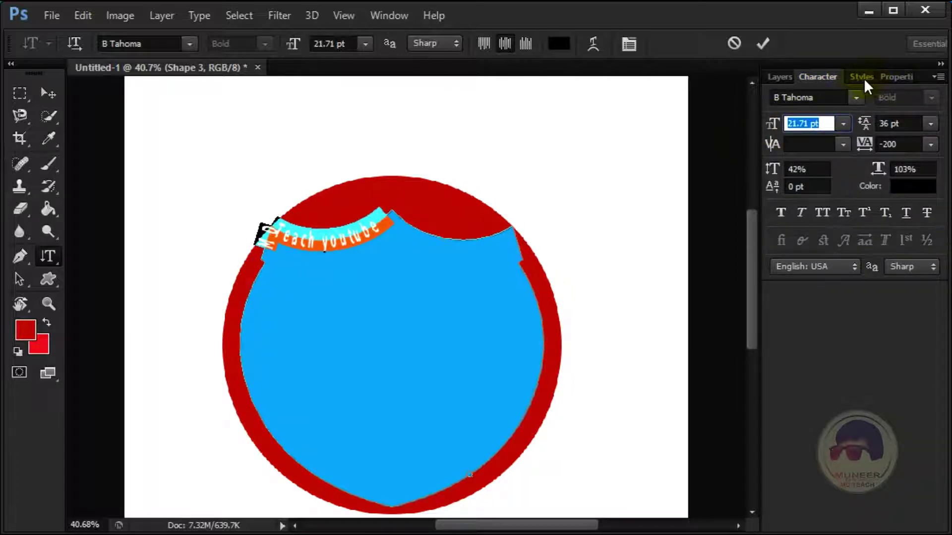
# Click back into the curved text and select part of it.
pyautogui.click(341, 231)
pyautogui.click(366, 222)
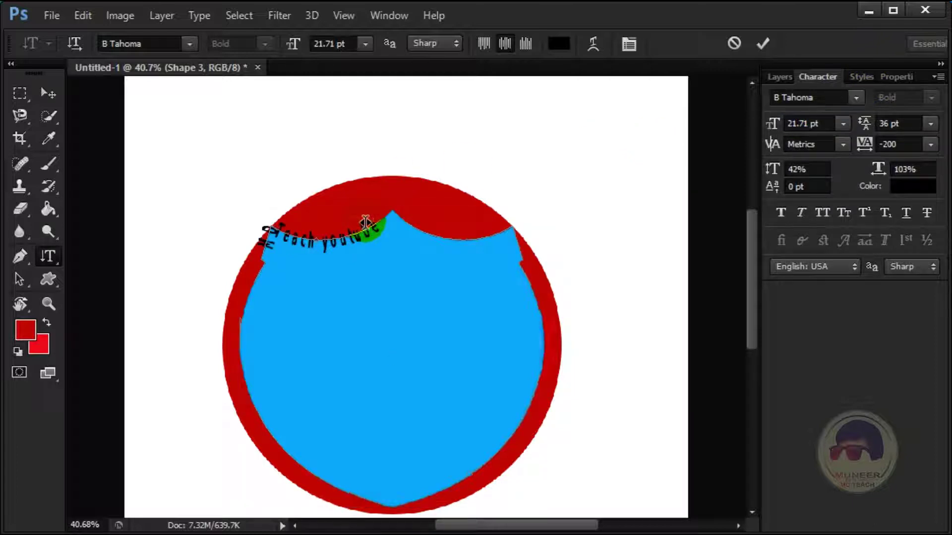
pyautogui.click(327, 241)
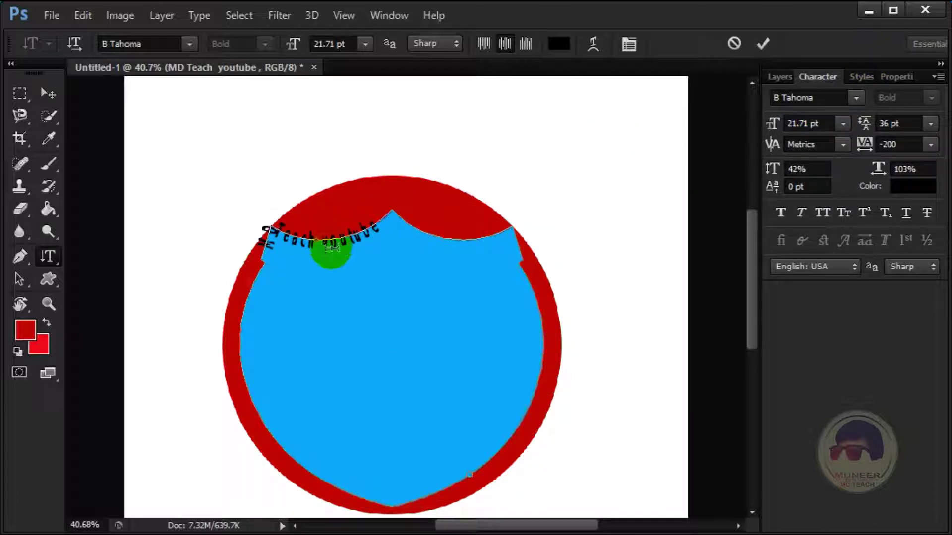
pyautogui.moveTo(328, 241); pyautogui.dragTo(307, 239)
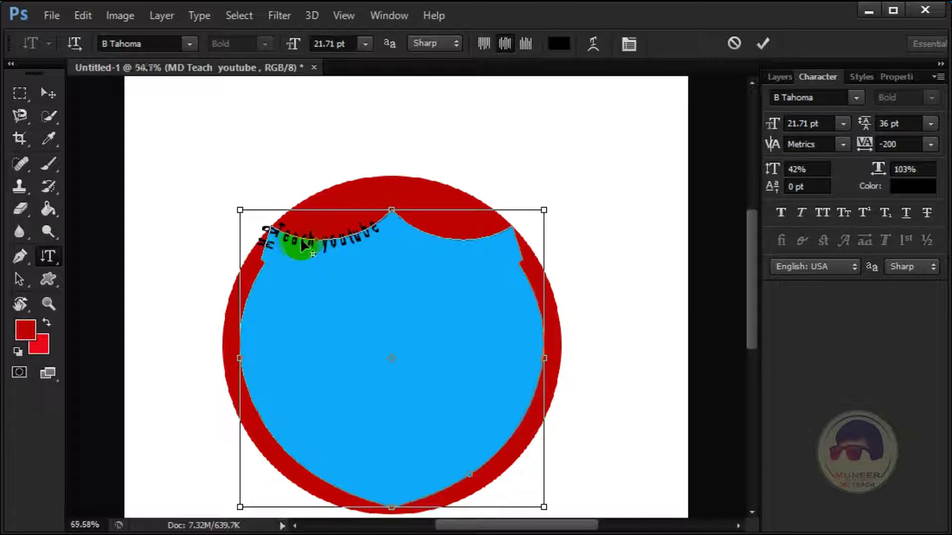
# Slide the curved text along the wavy path around the centre peak and commit it.
pyautogui.scroll(5, 319, 241)
pyautogui.moveTo(335, 252)
pyautogui.mouseDown()
pyautogui.moveTo(488, 218)
pyautogui.moveTo(501, 145)
pyautogui.moveTo(493, 215)
pyautogui.moveTo(573, 172)
pyautogui.moveTo(648, 155)
pyautogui.moveTo(475, 218)
pyautogui.moveTo(543, 217)
pyautogui.mouseUp()
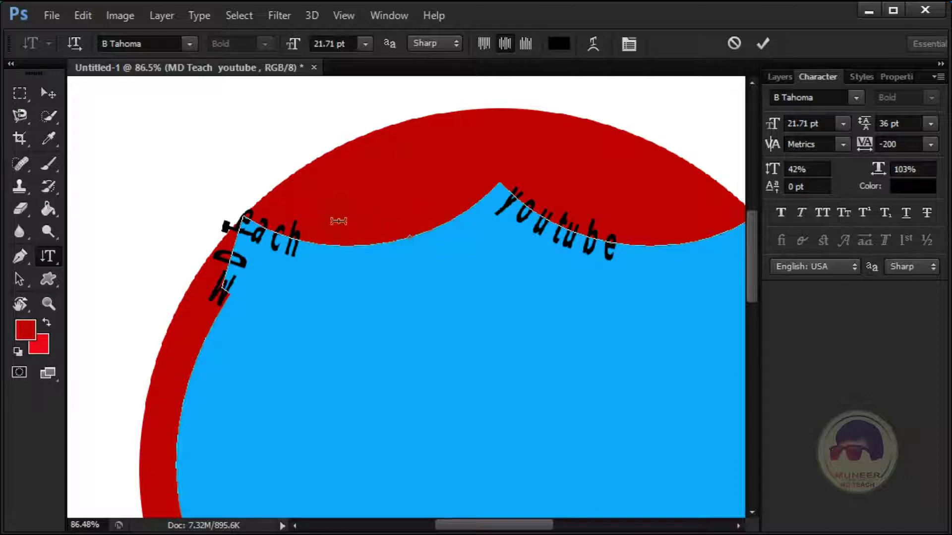
pyautogui.moveTo(408, 240)
pyautogui.mouseDown()
pyautogui.moveTo(498, 182)
pyautogui.moveTo(546, 185)
pyautogui.moveTo(525, 187)
pyautogui.mouseUp()
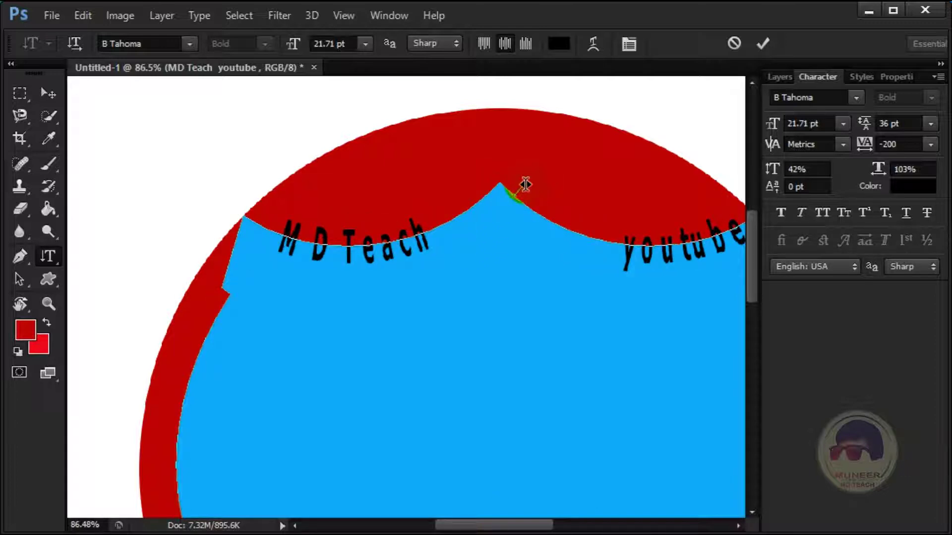
pyautogui.moveTo(493, 233)
pyautogui.mouseDown()
pyautogui.moveTo(479, 222)
pyautogui.moveTo(495, 184)
pyautogui.mouseUp()
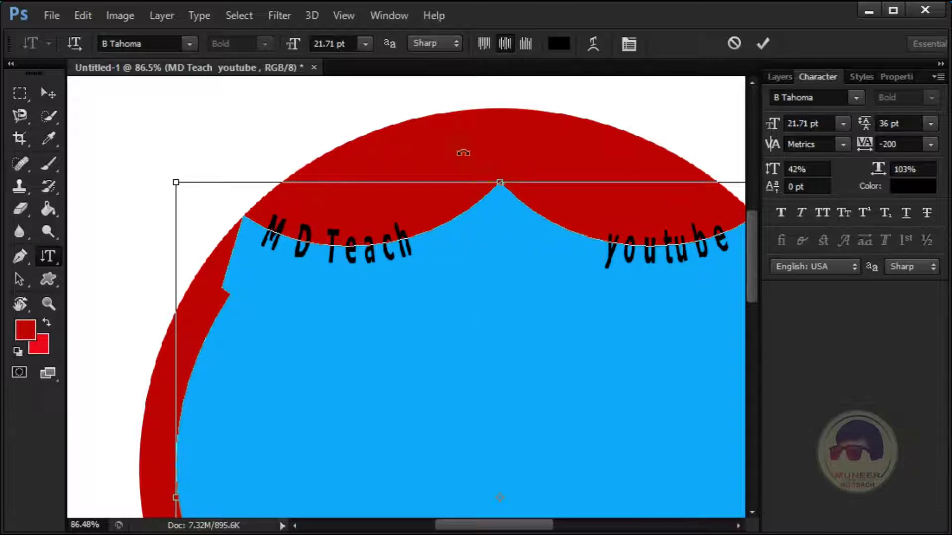
pyautogui.hotkey('ctrl', 'Return')
# Nudge the curved text up slightly and fit the document on screen.
pyautogui.press('v')
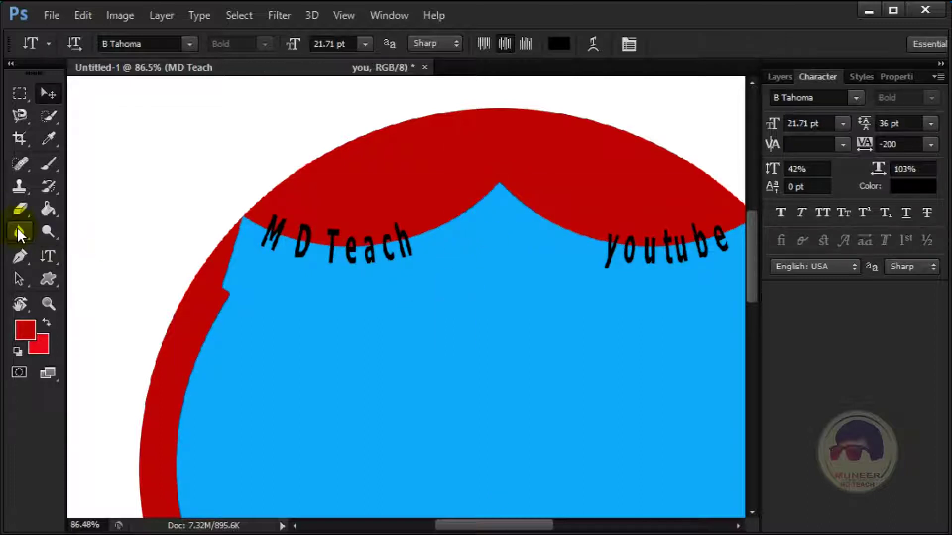
pyautogui.hotkey('shift', 'Up')
pyautogui.hotkey('shift', 'Up')
pyautogui.hotkey('shift', 'Up')
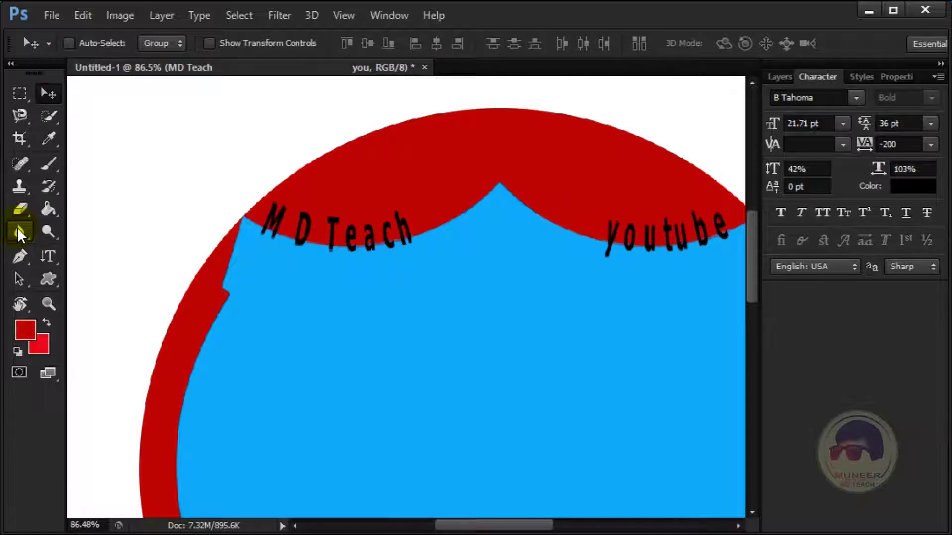
pyautogui.hotkey('shift', 'Up')
pyautogui.press('z')
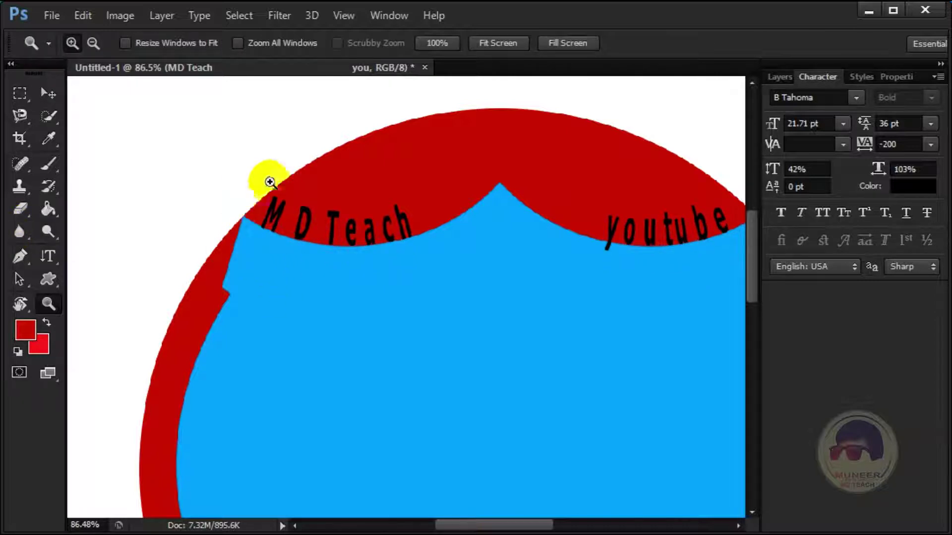
pyautogui.rightClick(303, 212)
pyautogui.click(370, 223)
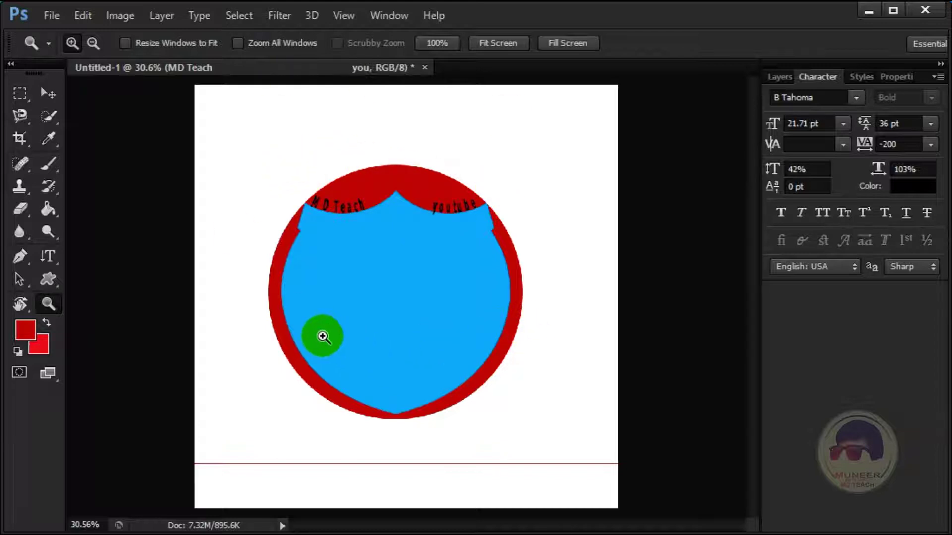
pyautogui.press('t')
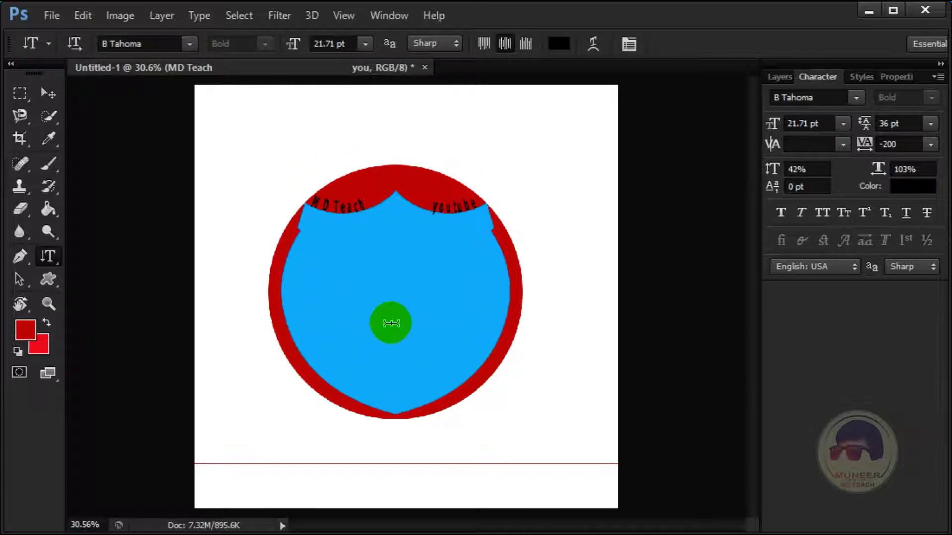
# Add a two-line horizontal 'AIO Channel' text block inside the shield and select it all.
pyautogui.click(389, 329)
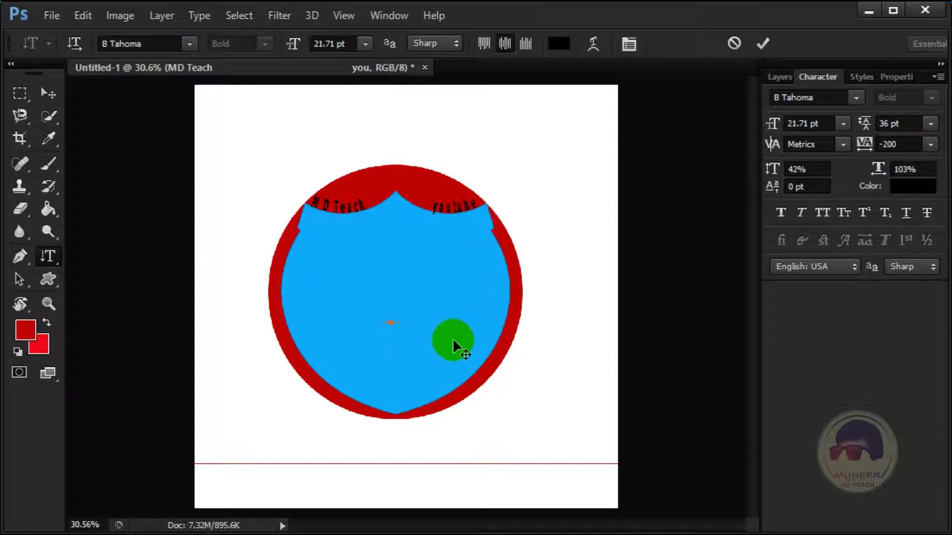
pyautogui.press('Escape')
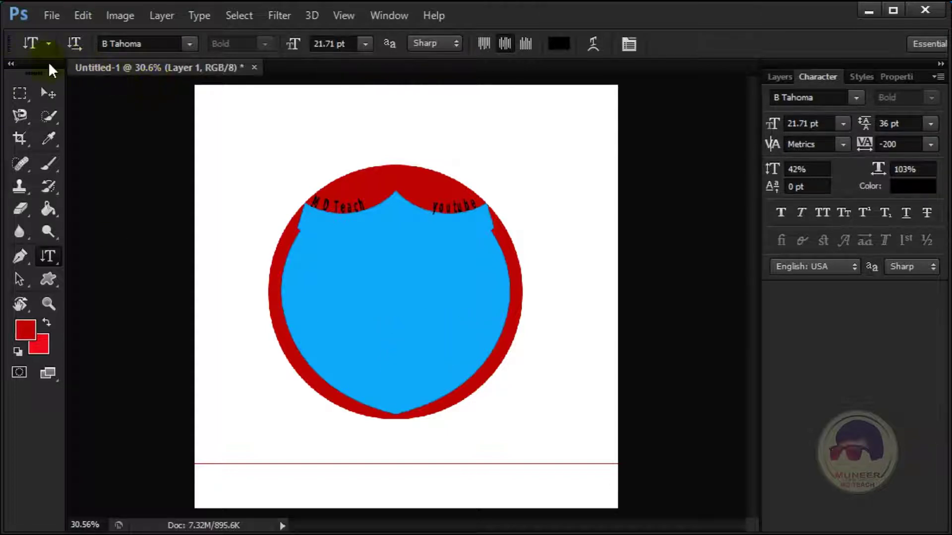
pyautogui.rightClick(47, 256)
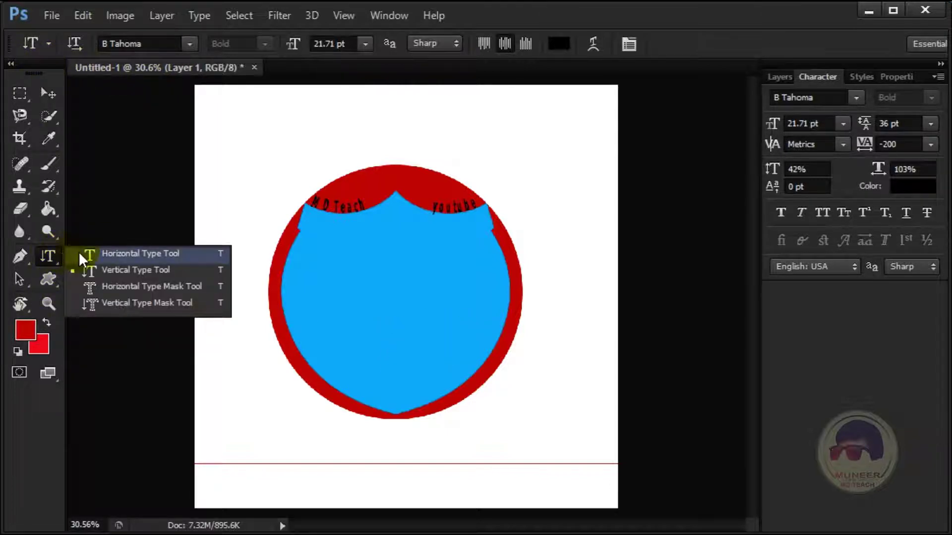
pyautogui.click(82, 257)
pyautogui.click(351, 305)
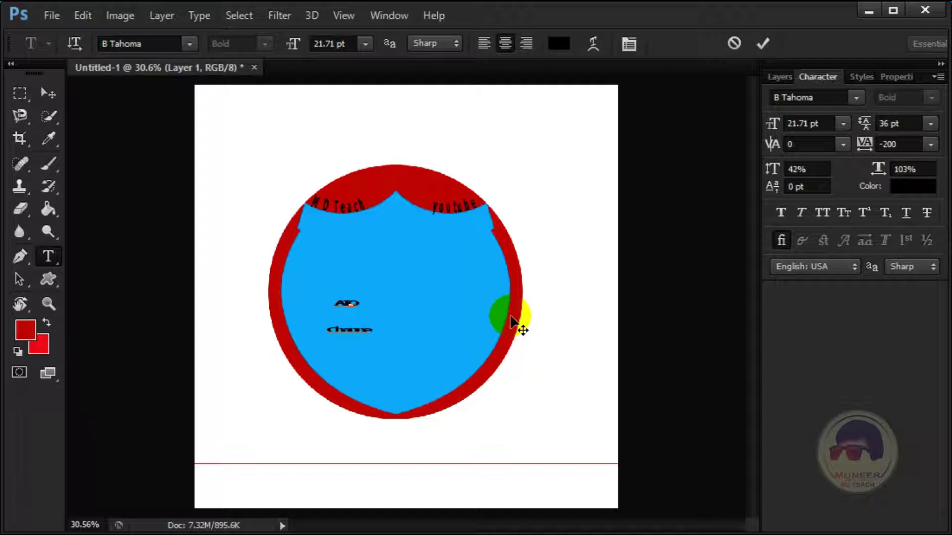
pyautogui.hotkey('ctrl', 'a')
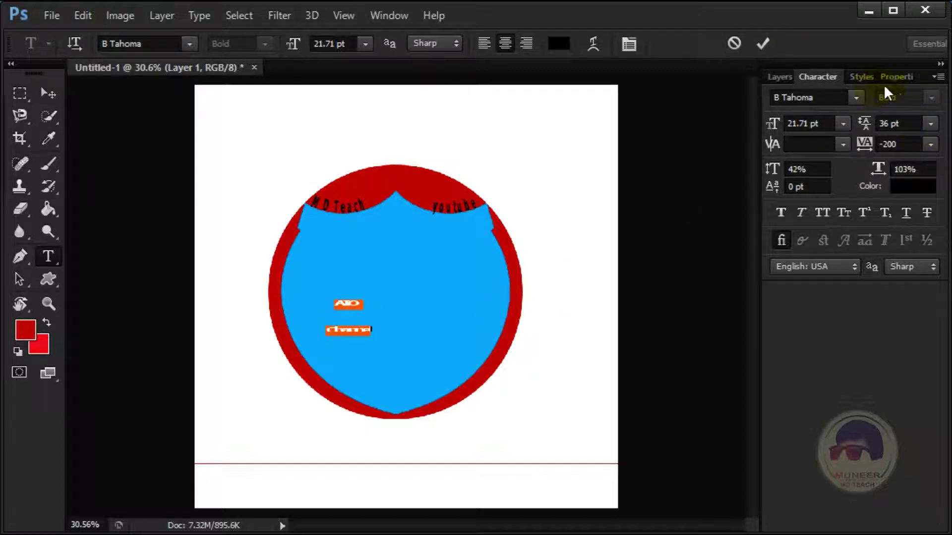
pyautogui.click(885, 84)
pyautogui.click(847, 77)
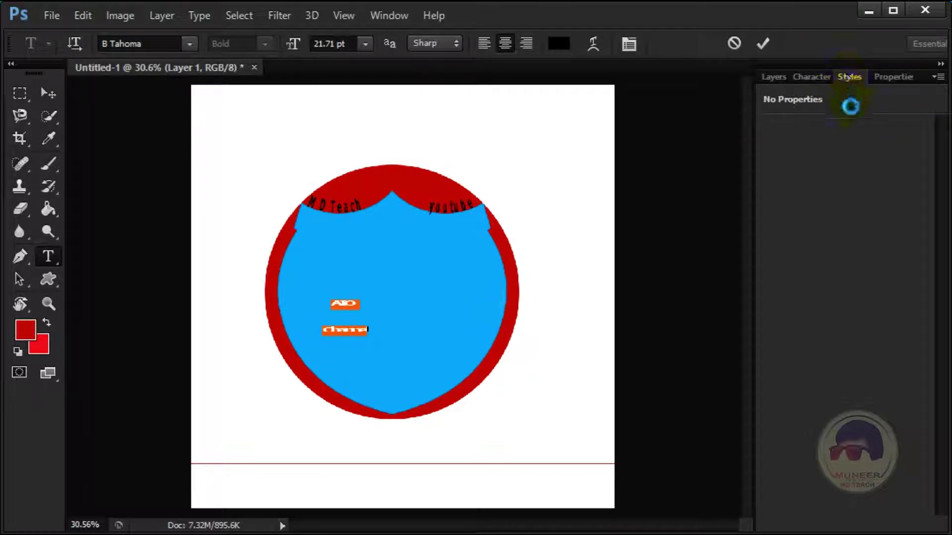
pyautogui.click(901, 79)
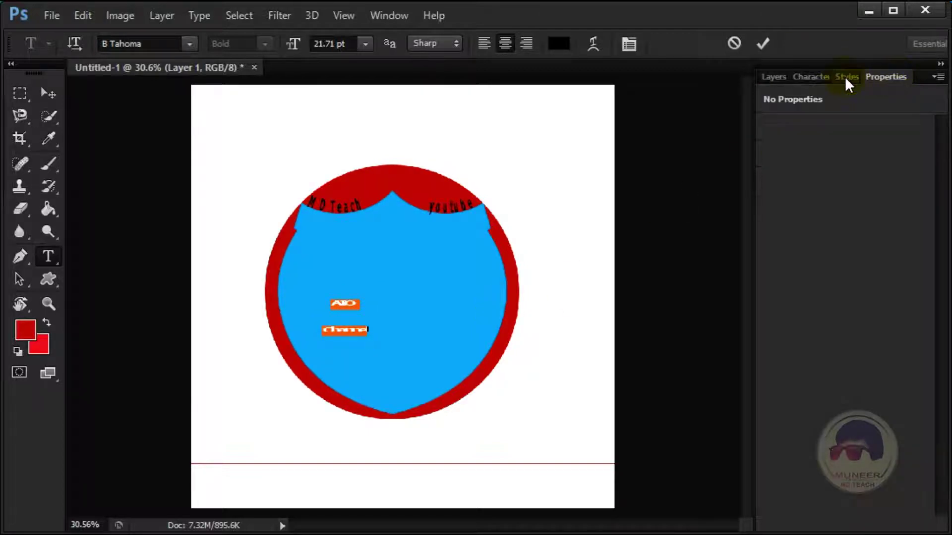
# Set 'AIO Channel' to Bahnschrift, 45 pt leading, -20 tracking, and centre it in the shield.
pyautogui.click(808, 78)
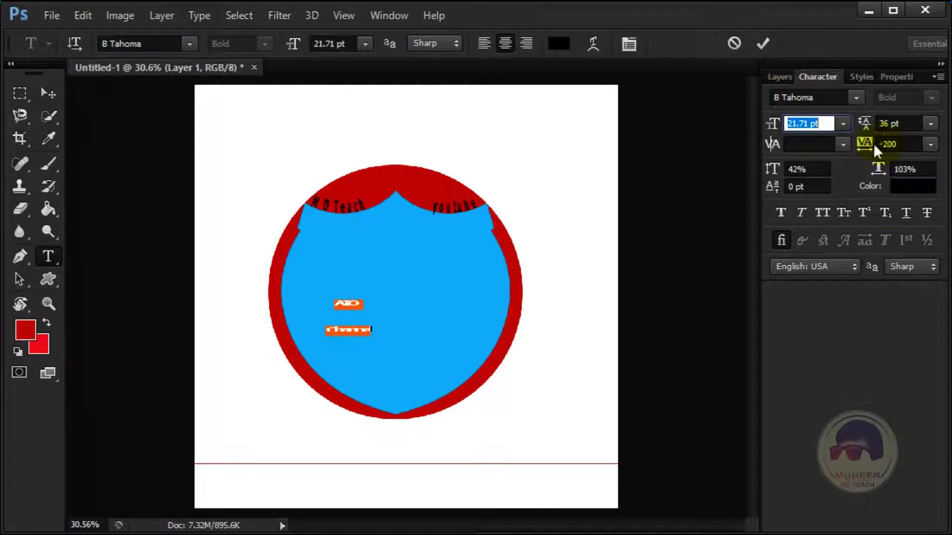
pyautogui.moveTo(865, 127)
pyautogui.mouseDown()
pyautogui.moveTo(723, 139)
pyautogui.moveTo(896, 129)
pyautogui.mouseUp()
pyautogui.click(808, 124)
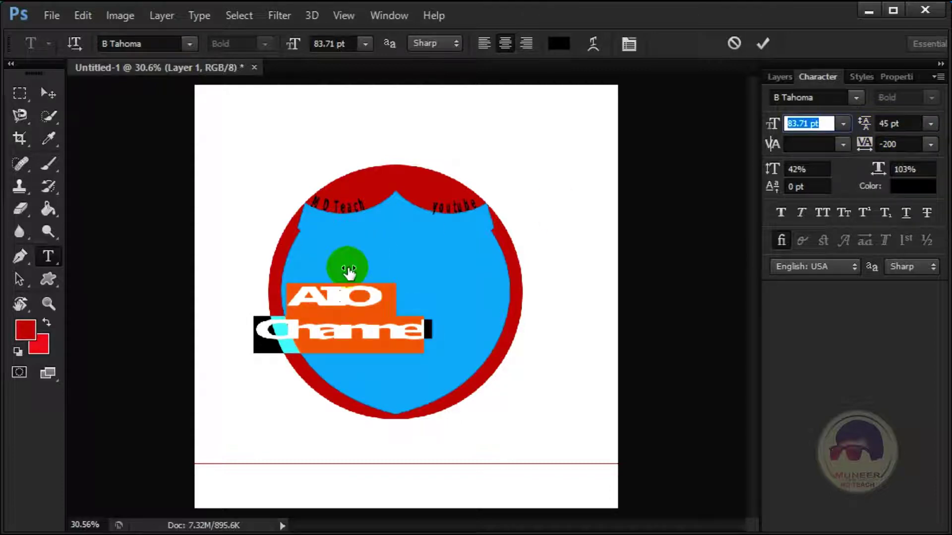
pyautogui.click(858, 98)
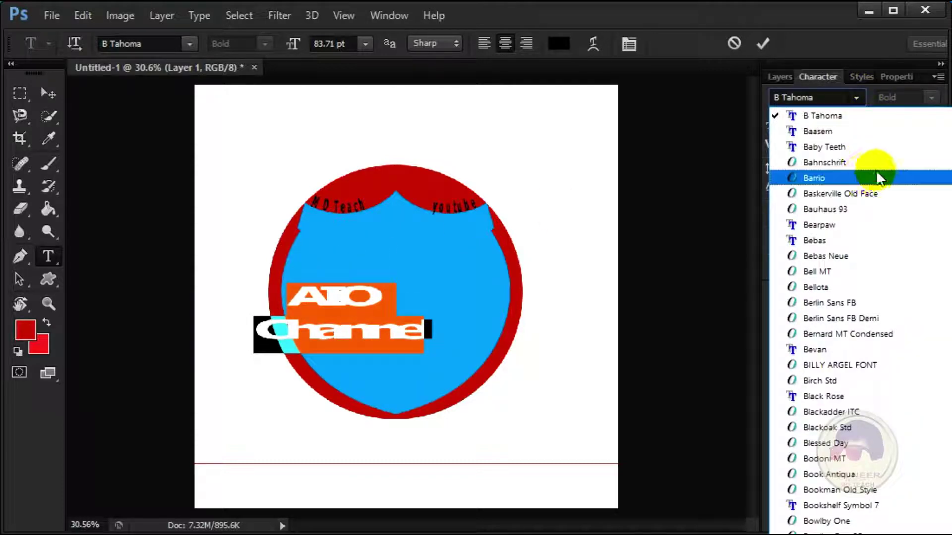
pyautogui.click(879, 162)
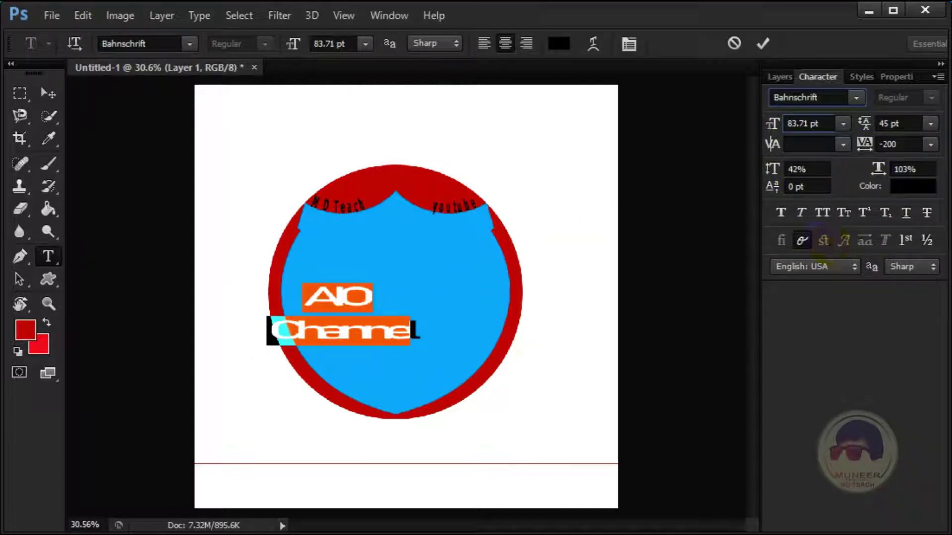
pyautogui.moveTo(868, 152); pyautogui.dragTo(879, 145)
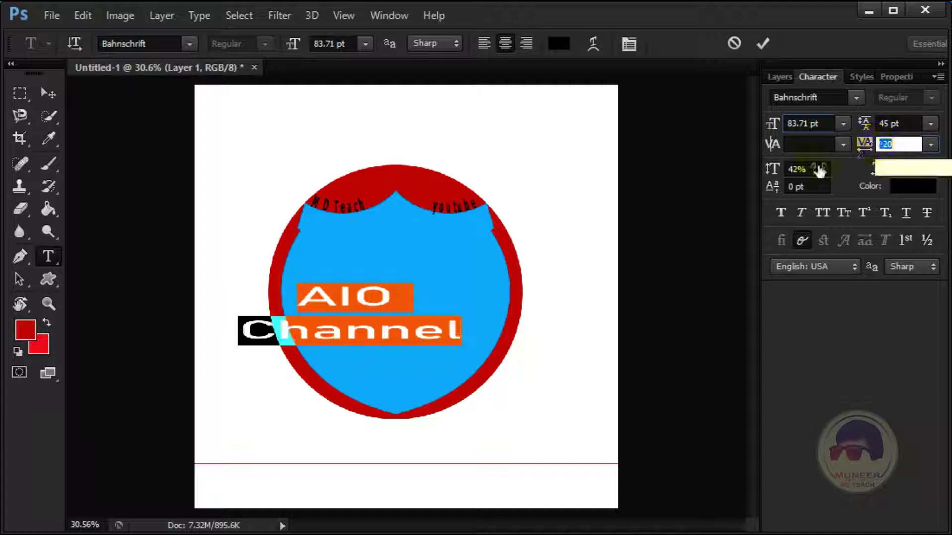
pyautogui.click(405, 356)
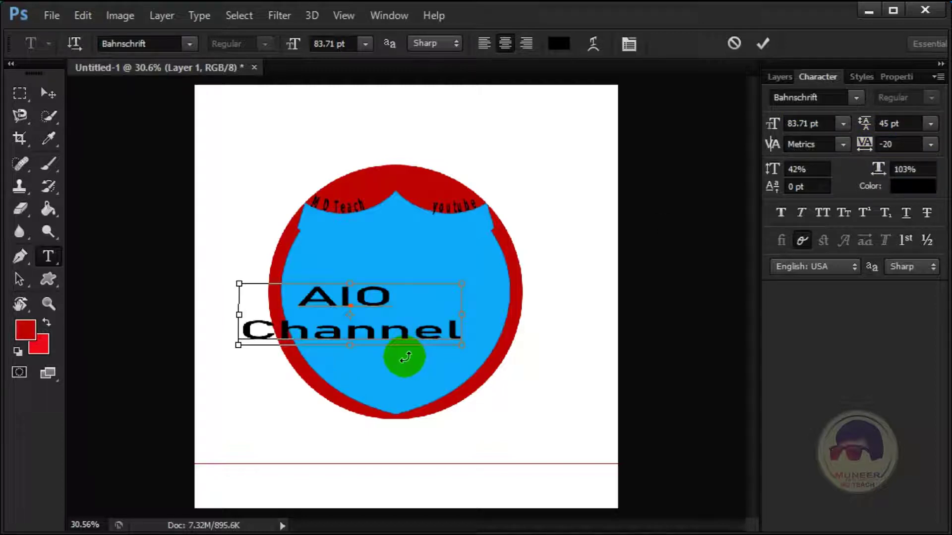
pyautogui.click(400, 359)
pyautogui.press('v')
pyautogui.moveTo(386, 331); pyautogui.dragTo(436, 282)
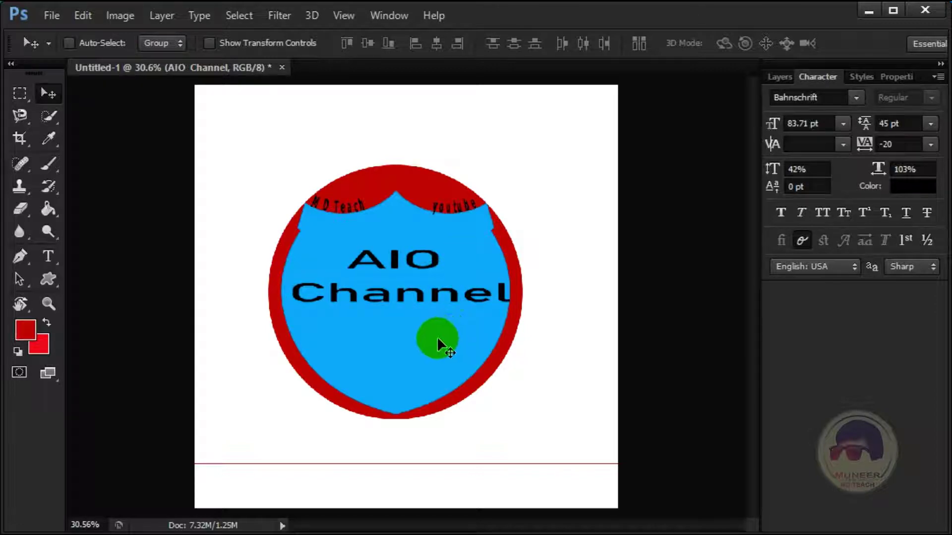
# Stretch 'AIO Channel' to about 155% height and raise it below the curved text.
pyautogui.hotkey('ctrl', 't')
pyautogui.moveTo(395, 311); pyautogui.dragTo(395, 342)
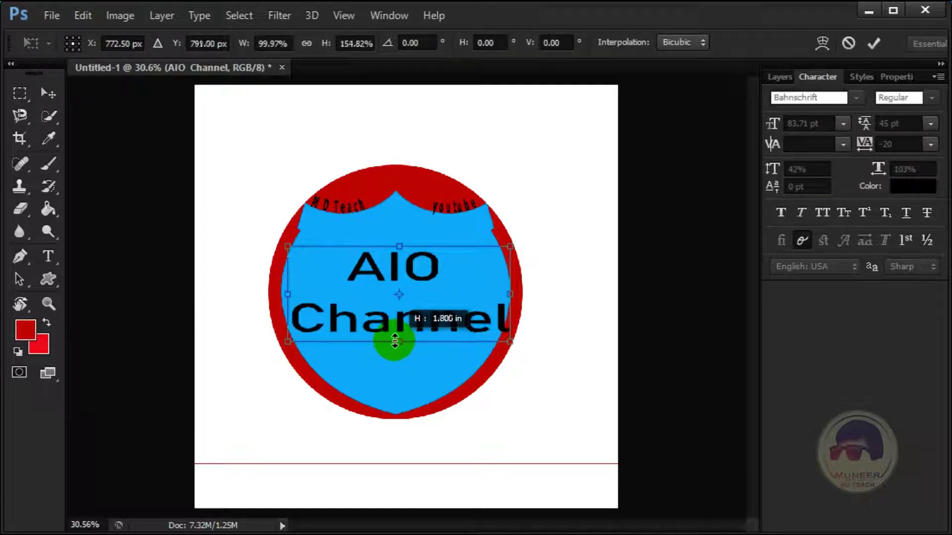
pyautogui.moveTo(396, 281); pyautogui.dragTo(394, 251)
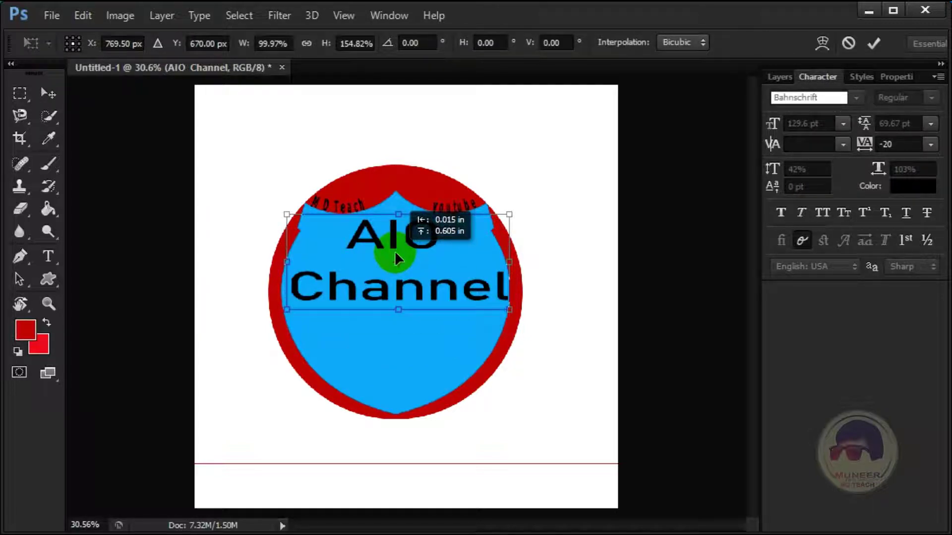
pyautogui.press('Return')
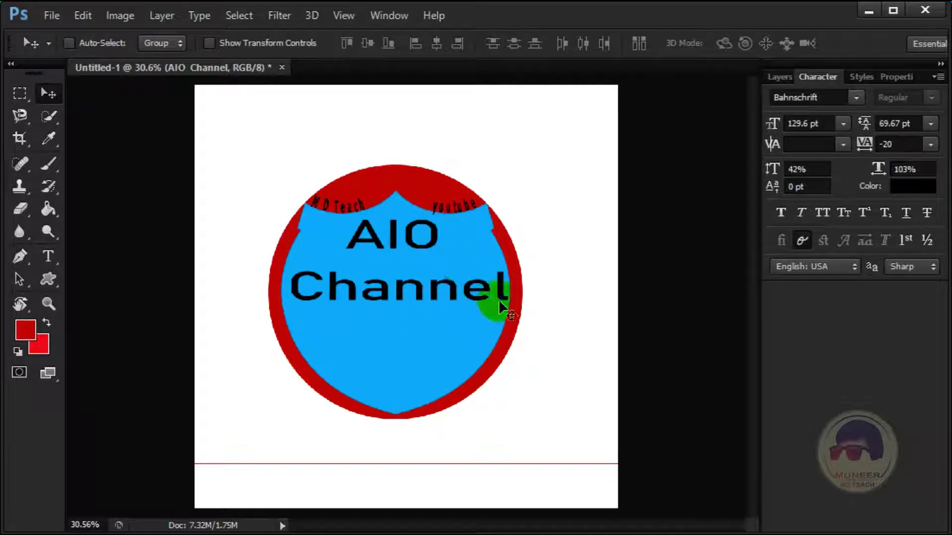
pyautogui.doubleClick(499, 292)
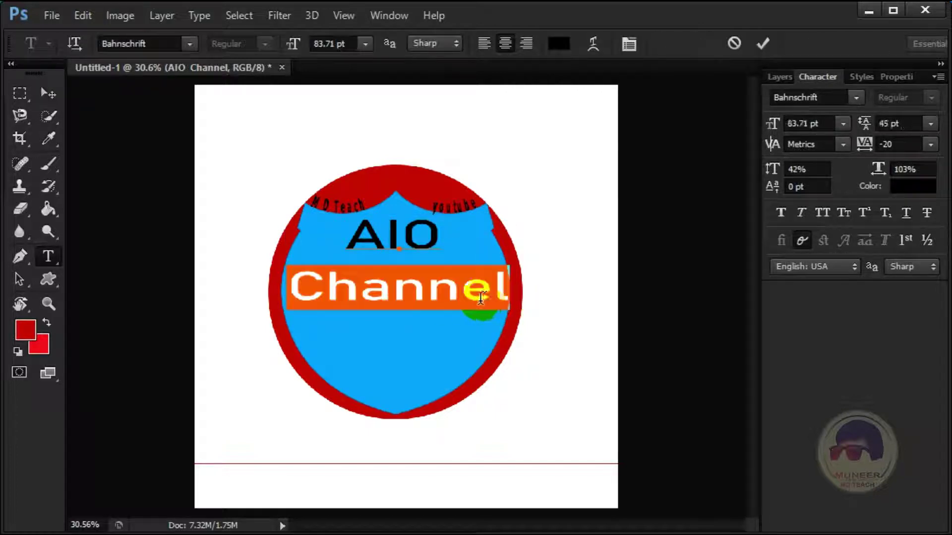
# Add a third line reading 'Youtube' below 'Channel' in the shield text.
pyautogui.click(509, 291)
pyautogui.press('Return')
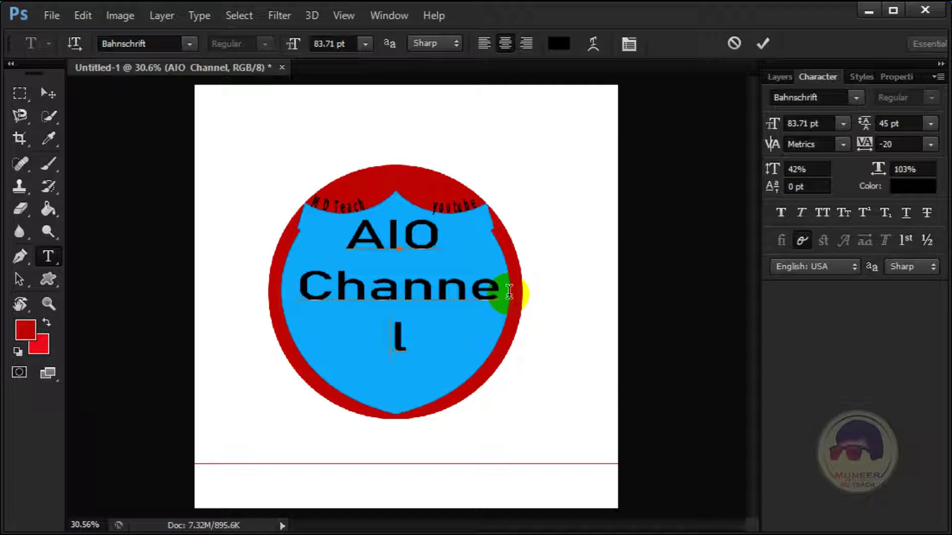
pyautogui.press('BackSpace')
pyautogui.write('Y')
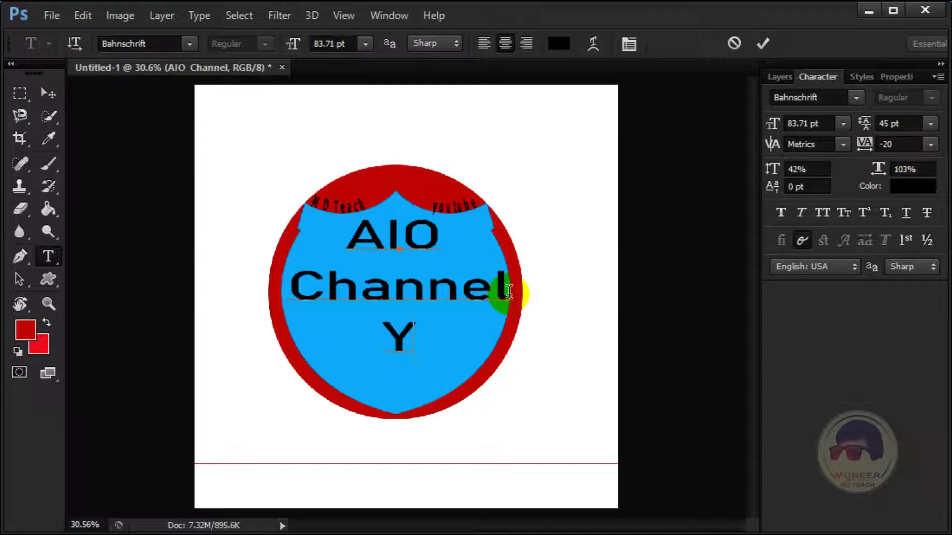
pyautogui.write('outube')
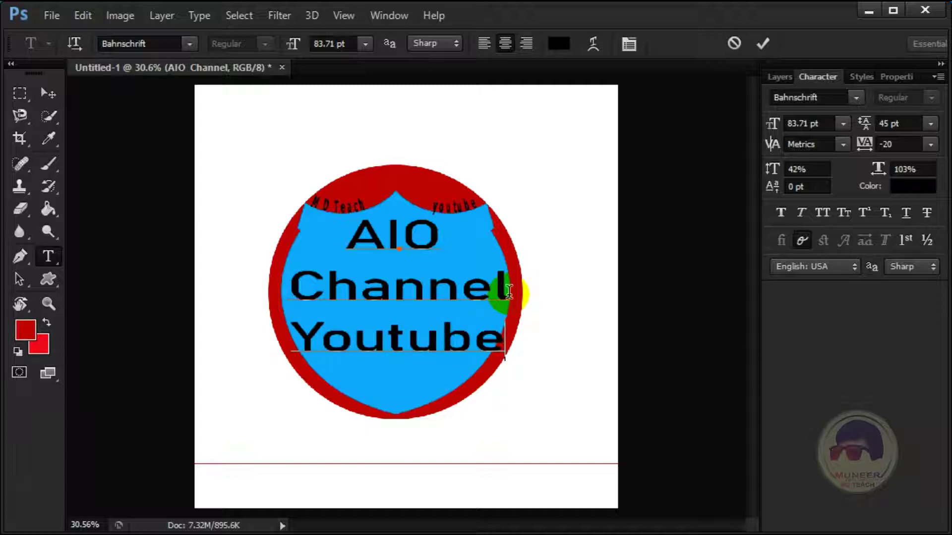
# Shrink the word 'Youtube' to 67.71 pt and commit the text edit.
pyautogui.hotkey('shift', 'Left')
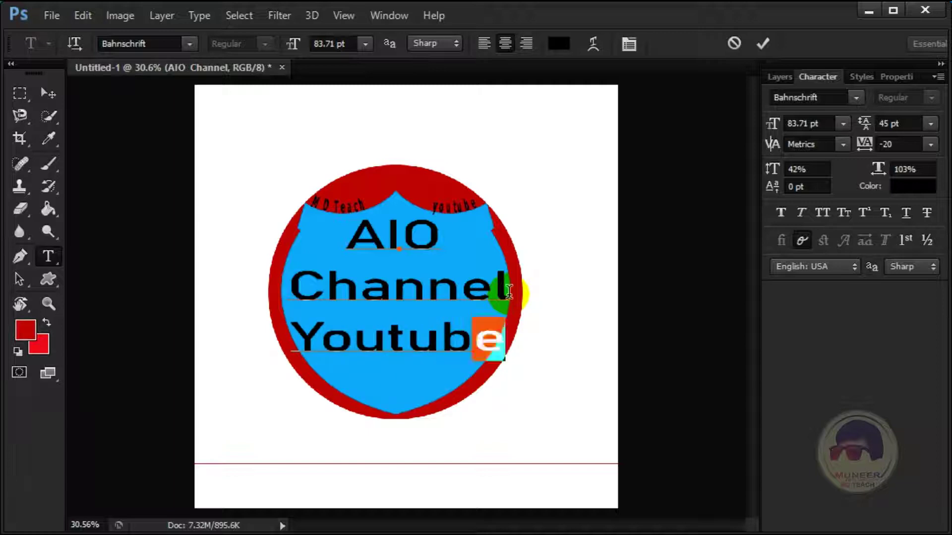
pyautogui.hotkey('shift', 'Left')
pyautogui.hotkey('shift', 'Left')
pyautogui.hotkey('shift', 'Left')
pyautogui.hotkey('shift', 'Left')
pyautogui.hotkey('shift', 'Left')
pyautogui.hotkey('shift', 'Left')
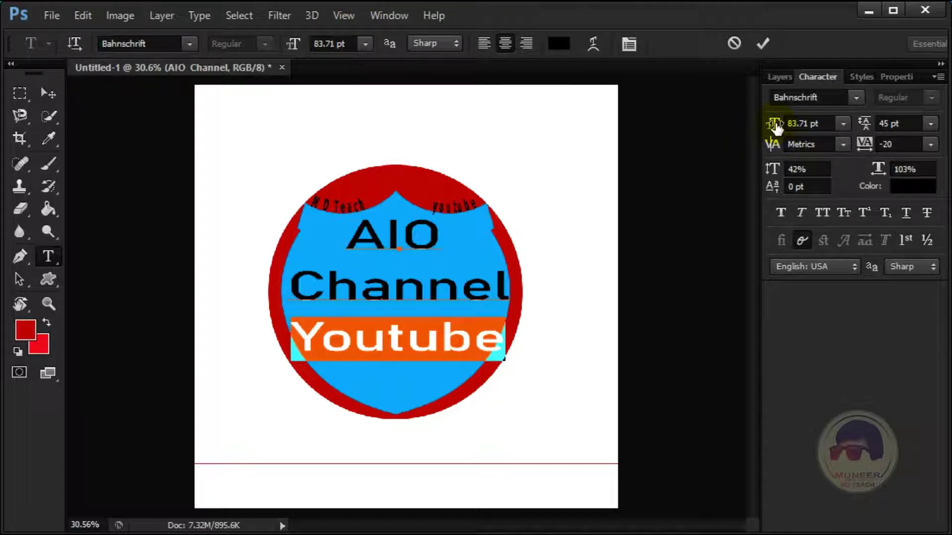
pyautogui.moveTo(776, 127)
pyautogui.mouseDown()
pyautogui.moveTo(766, 128)
pyautogui.moveTo(757, 198)
pyautogui.mouseUp()
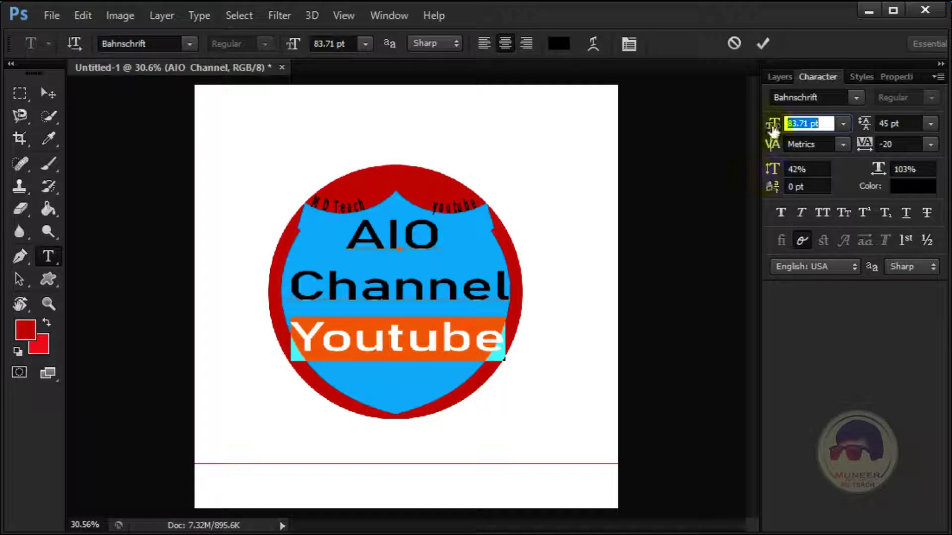
pyautogui.moveTo(768, 126); pyautogui.dragTo(761, 129)
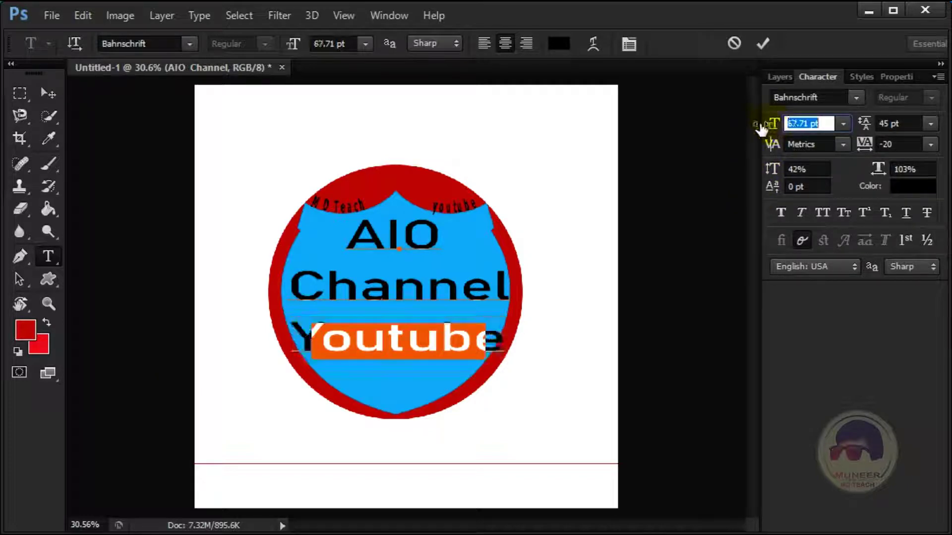
pyautogui.click(403, 320)
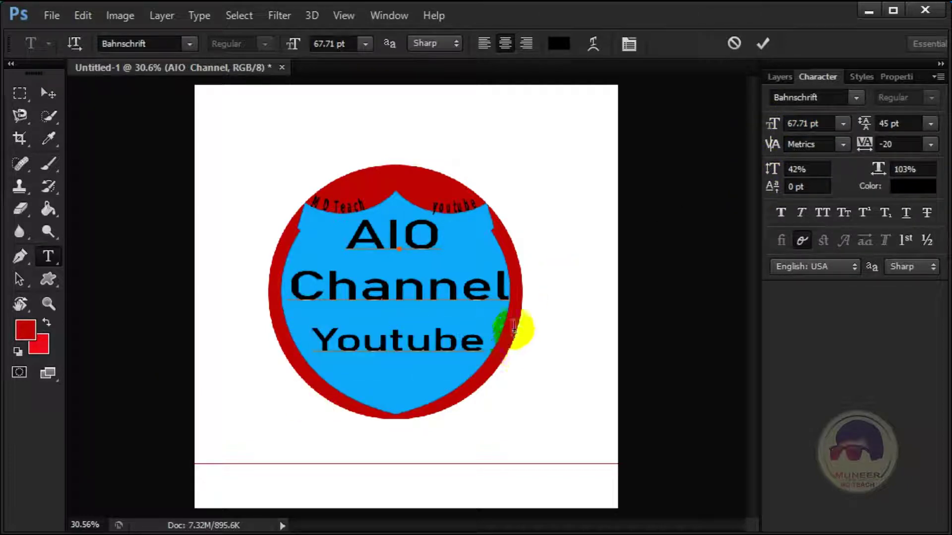
pyautogui.press('ctrl')
pyautogui.hotkey('ctrl', 'Return')
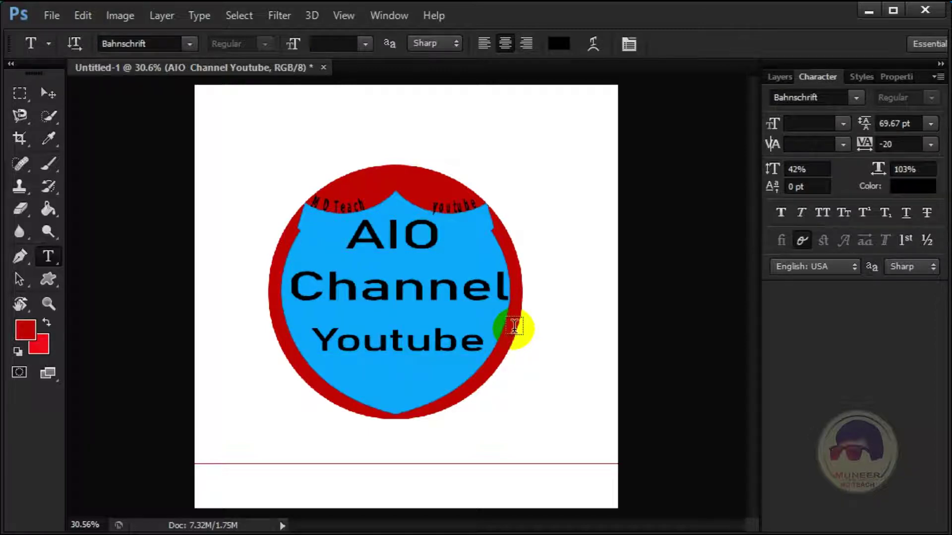
# Nudge the whole text block slightly lower with the Move tool.
pyautogui.press('v')
pyautogui.press('Down')
pyautogui.press('Down')
pyautogui.press('Down')
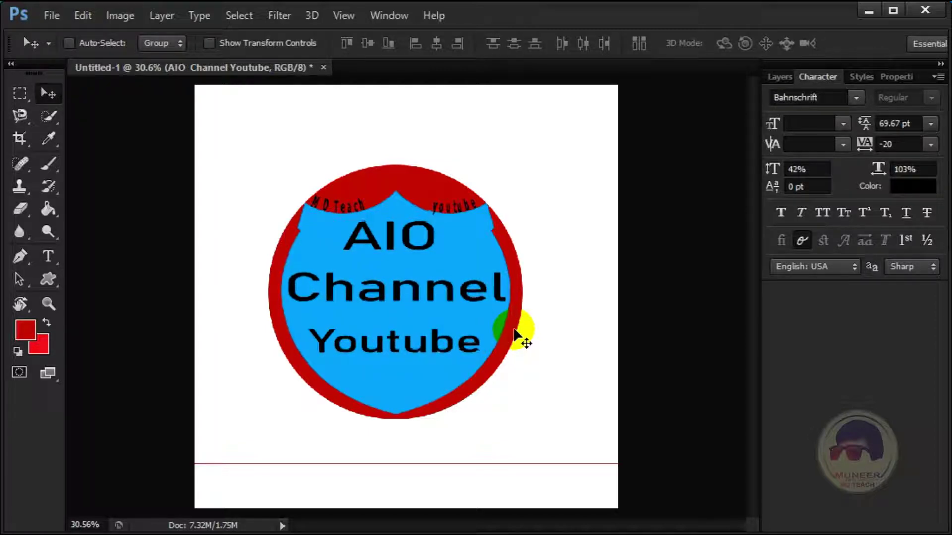
pyautogui.press('Left')
pyautogui.press('Left')
pyautogui.press('Left')
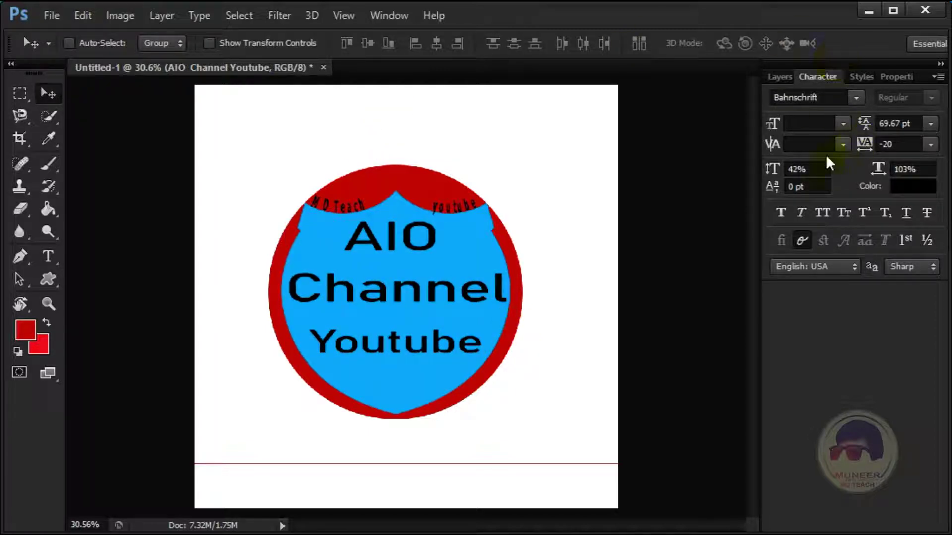
# Hide the curved MD Teach text layer in the Layers panel.
pyautogui.click(782, 77)
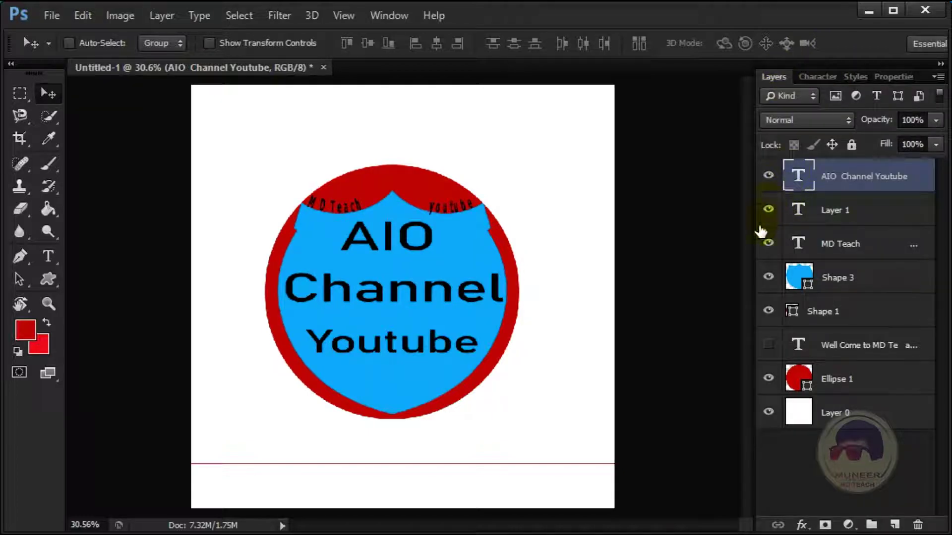
pyautogui.click(766, 246)
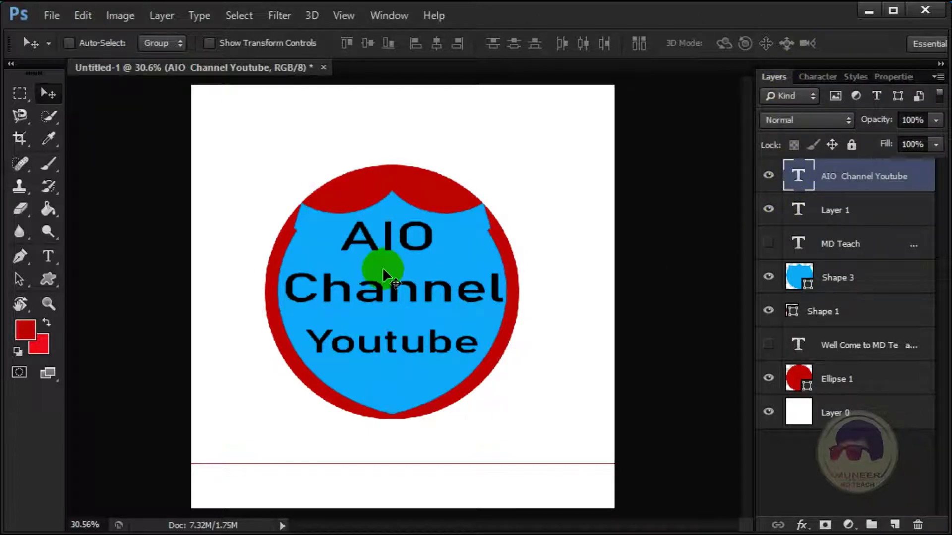
pyautogui.press('z')
pyautogui.rightClick(405, 290)
pyautogui.click(405, 289)
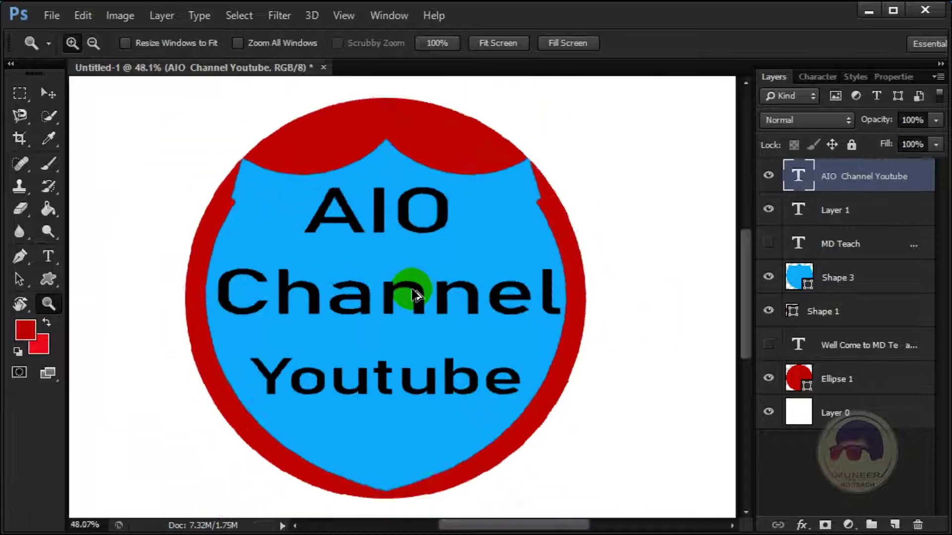
# Zoom in and back out to inspect the finished emblem.
pyautogui.scroll(3, 407, 278)
pyautogui.scroll(1, 402, 265)
pyautogui.scroll(-3, 395, 260)
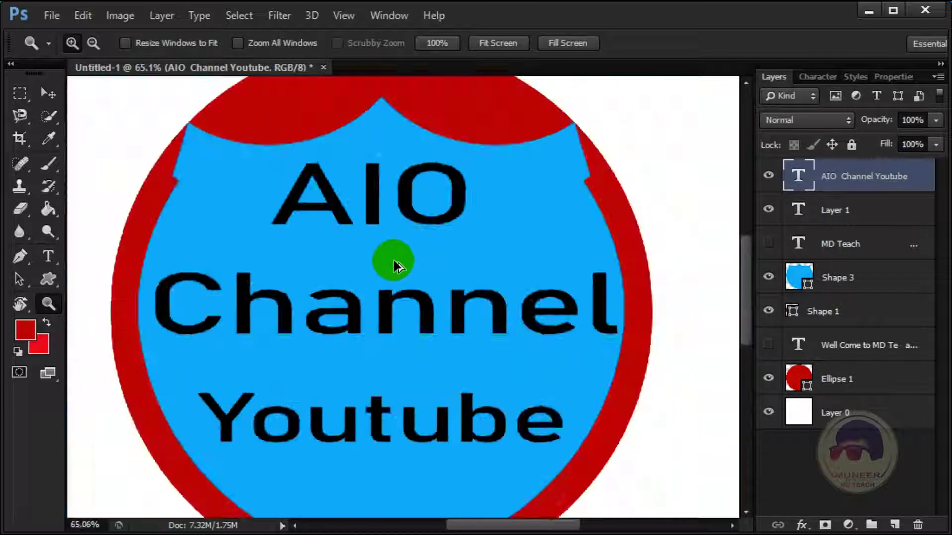
pyautogui.scroll(-1, 395, 264)
pyautogui.rightClick(393, 221)
pyautogui.scroll(-2, 403, 244)
pyautogui.scroll(-1, 287, 247)
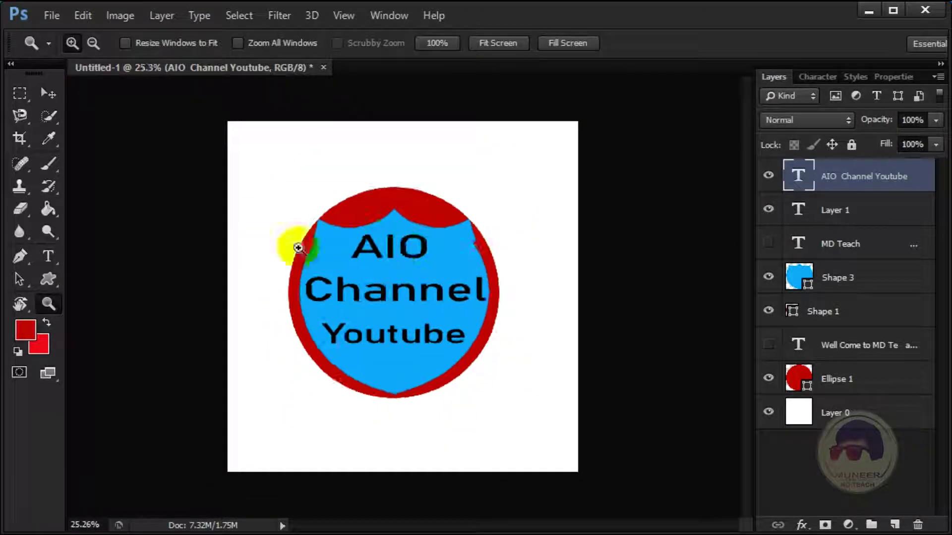
# Cancel the Custom Shape dialog without drawing, leaving the Hand tool active.
pyautogui.click(48, 279)
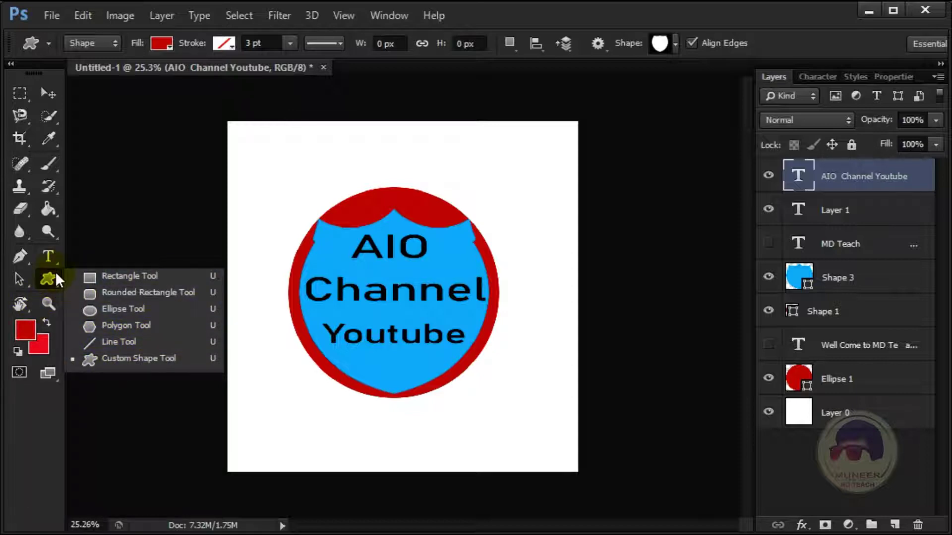
pyautogui.click(289, 208)
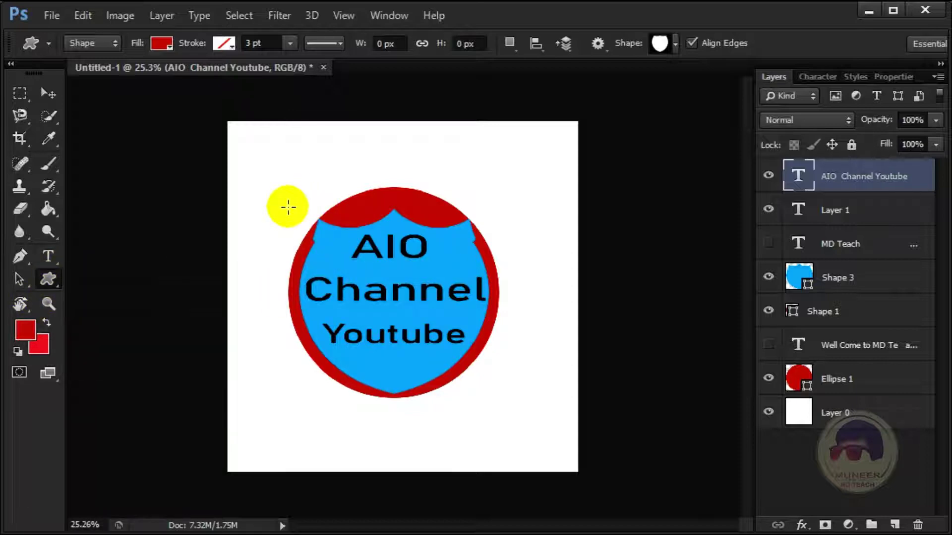
pyautogui.click(496, 336)
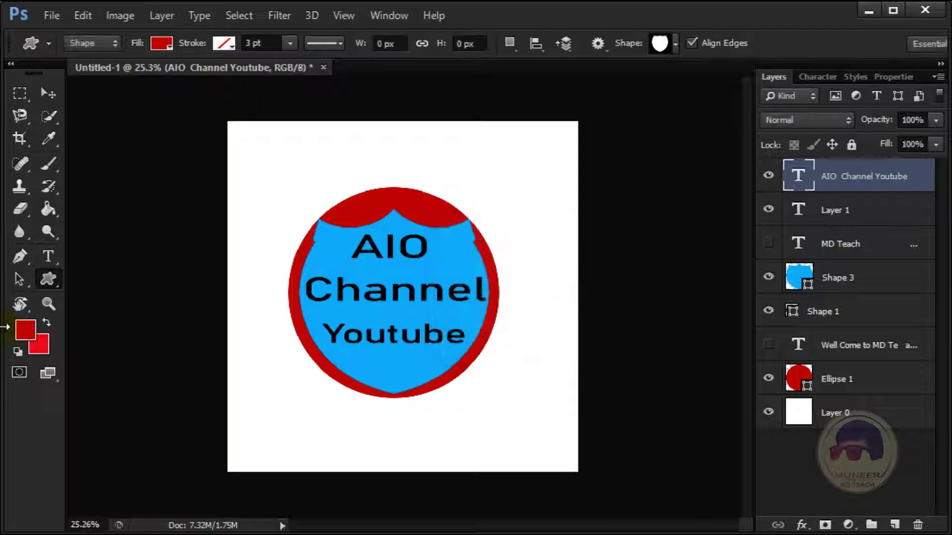
pyautogui.moveTo(20, 303); pyautogui.dragTo(81, 304)
pyautogui.click(417, 297)
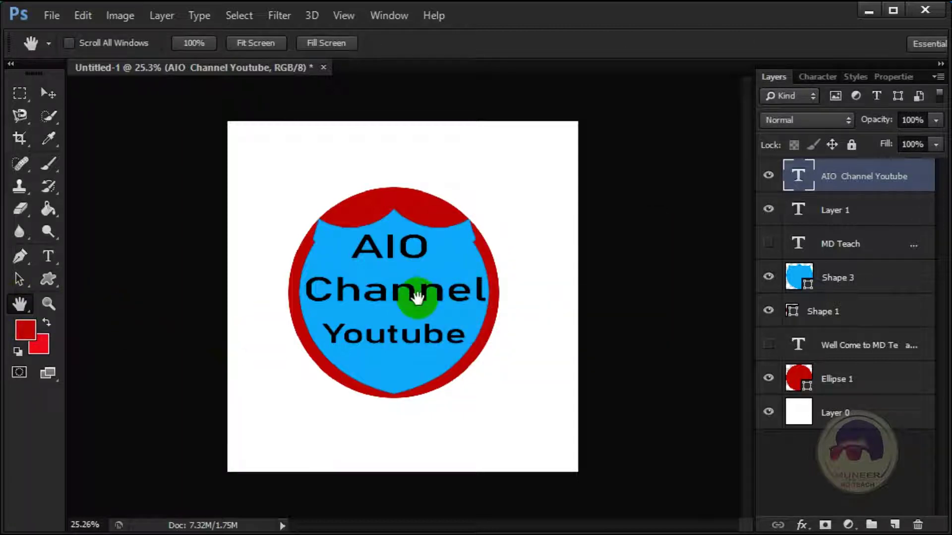
pyautogui.scroll(5, 416, 298)
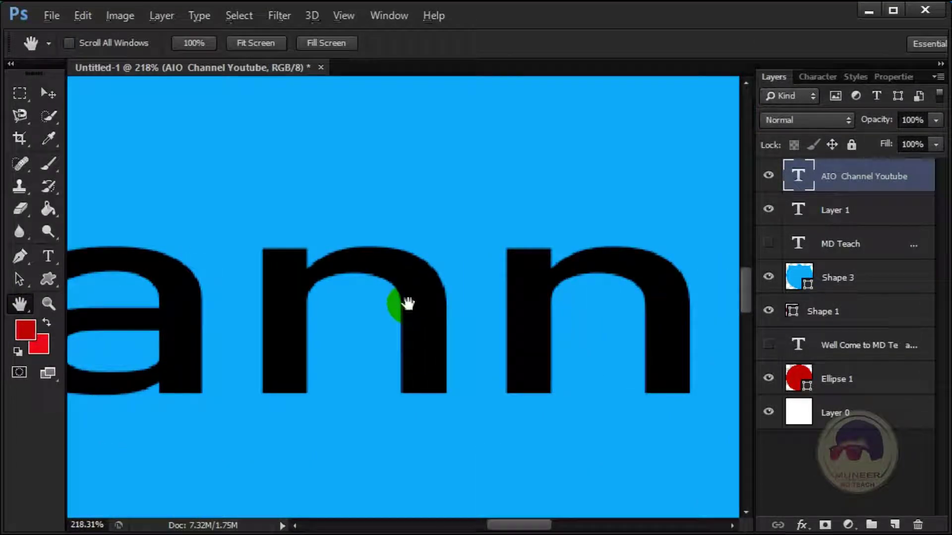
pyautogui.moveTo(411, 302)
pyautogui.mouseDown()
pyautogui.moveTo(384, 162)
pyautogui.moveTo(398, 227)
pyautogui.moveTo(468, 395)
pyautogui.moveTo(450, 206)
pyautogui.mouseUp()
pyautogui.press('v')
pyautogui.scroll(-2, 440, 257)
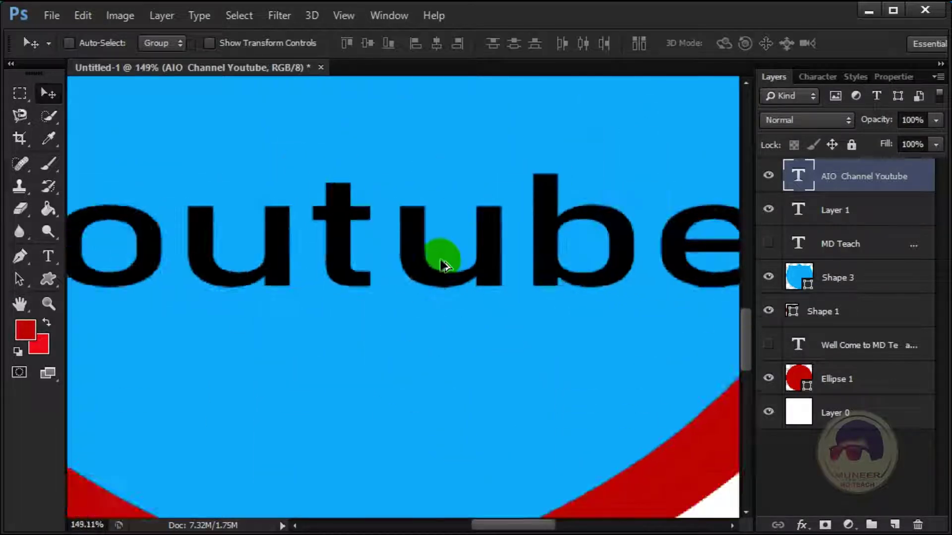
pyautogui.scroll(-2, 441, 261)
pyautogui.moveTo(441, 261); pyautogui.dragTo(415, 308)
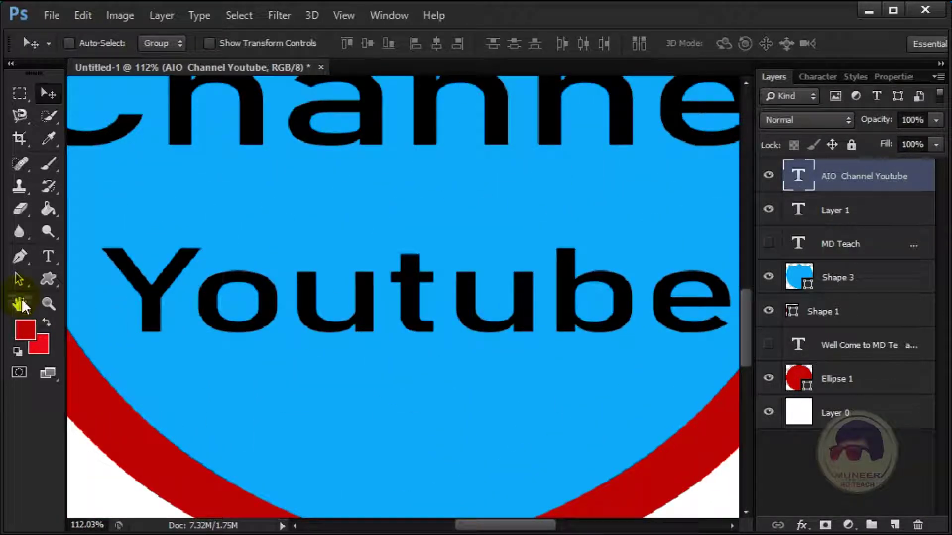
pyautogui.click(21, 303)
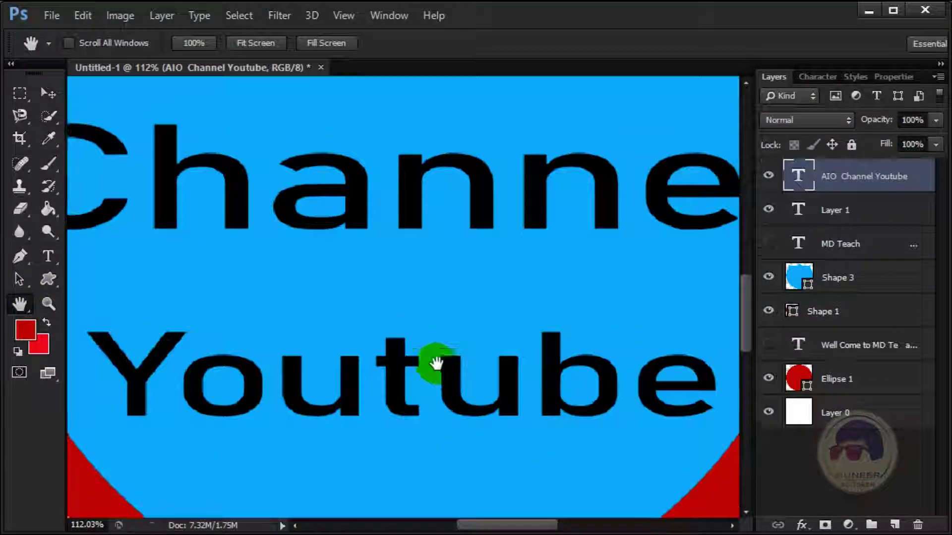
pyautogui.moveTo(451, 289); pyautogui.dragTo(632, 340)
pyautogui.scroll(-2, 448, 328)
pyautogui.scroll(-2, 448, 328)
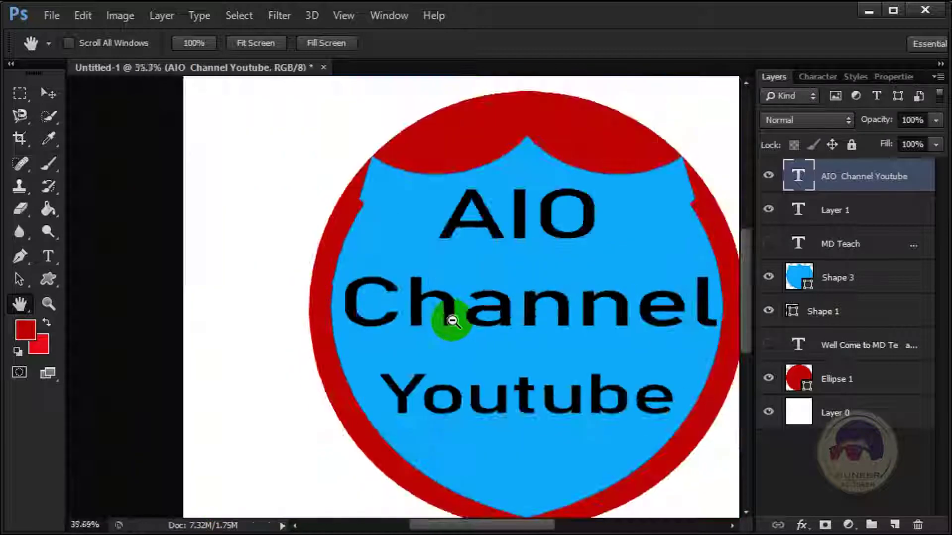
pyautogui.scroll(-2, 451, 321)
pyautogui.moveTo(511, 325)
pyautogui.mouseDown()
pyautogui.moveTo(297, 206)
pyautogui.moveTo(266, 200)
pyautogui.moveTo(295, 209)
pyautogui.mouseUp()
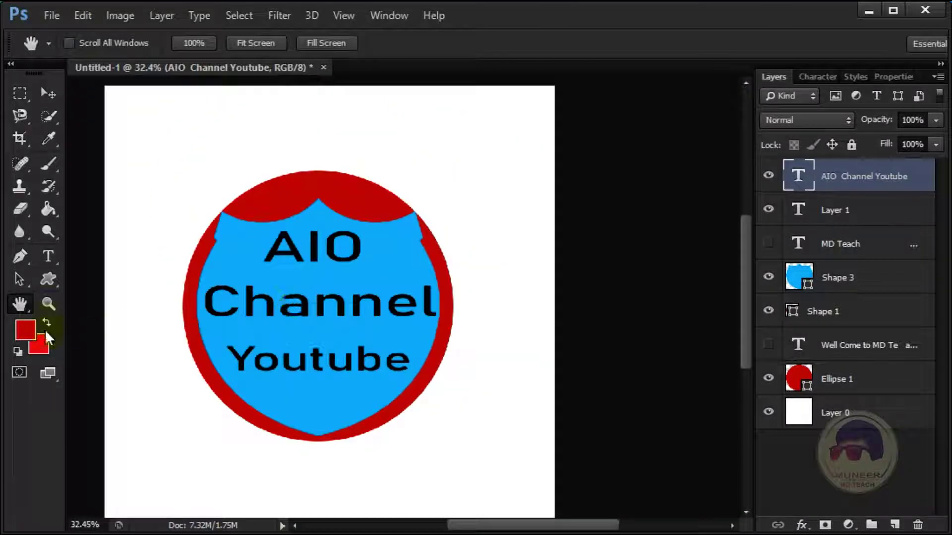
pyautogui.click(48, 304)
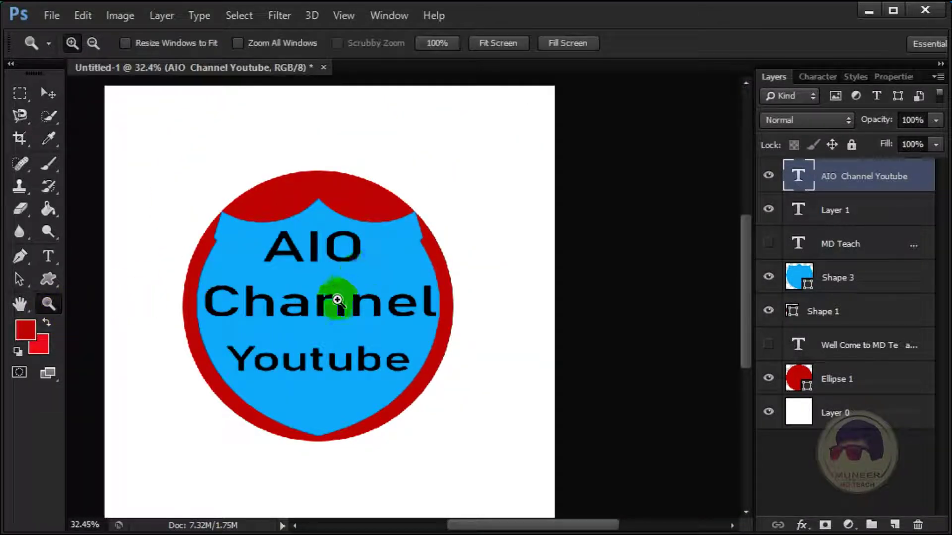
pyautogui.moveTo(255, 242); pyautogui.dragTo(546, 408)
pyautogui.rightClick(305, 253)
pyautogui.click(330, 262)
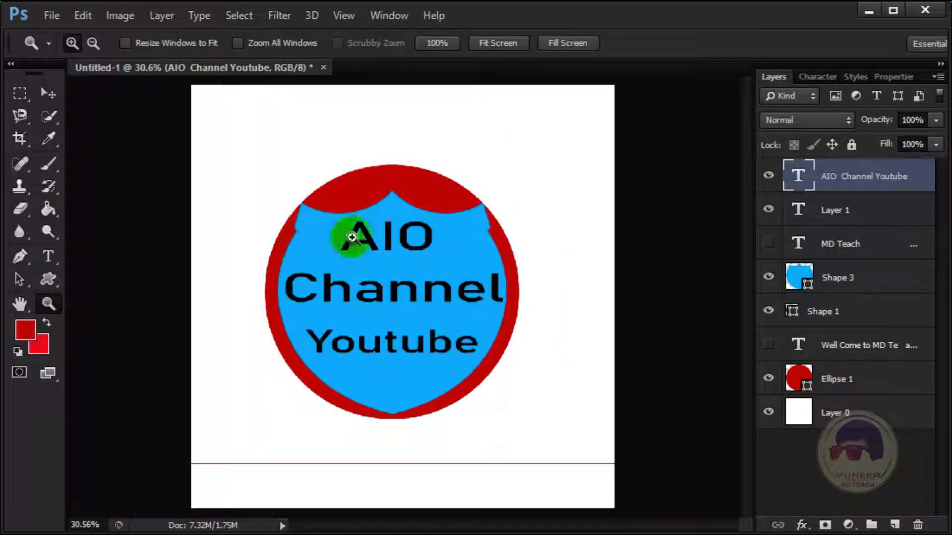
pyautogui.moveTo(325, 149); pyautogui.dragTo(493, 277)
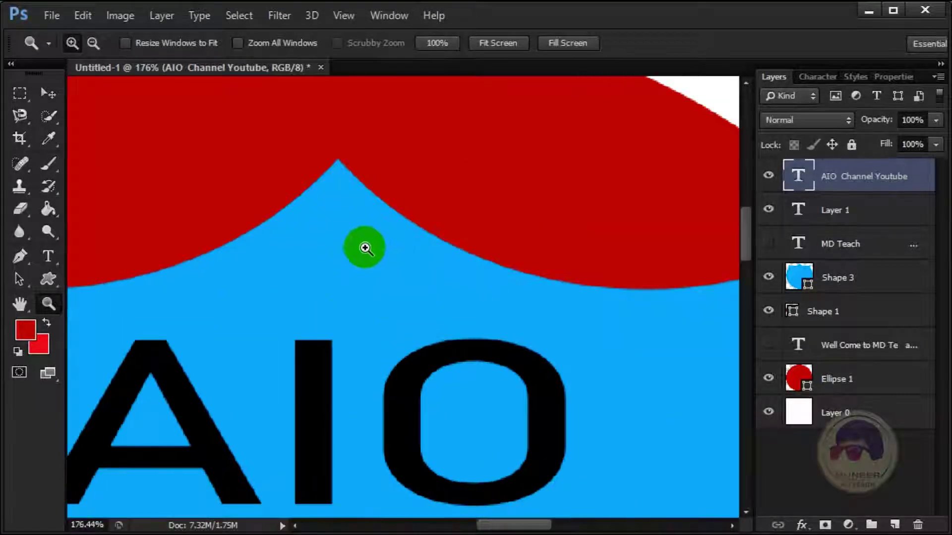
pyautogui.rightClick(366, 249)
pyautogui.click(383, 265)
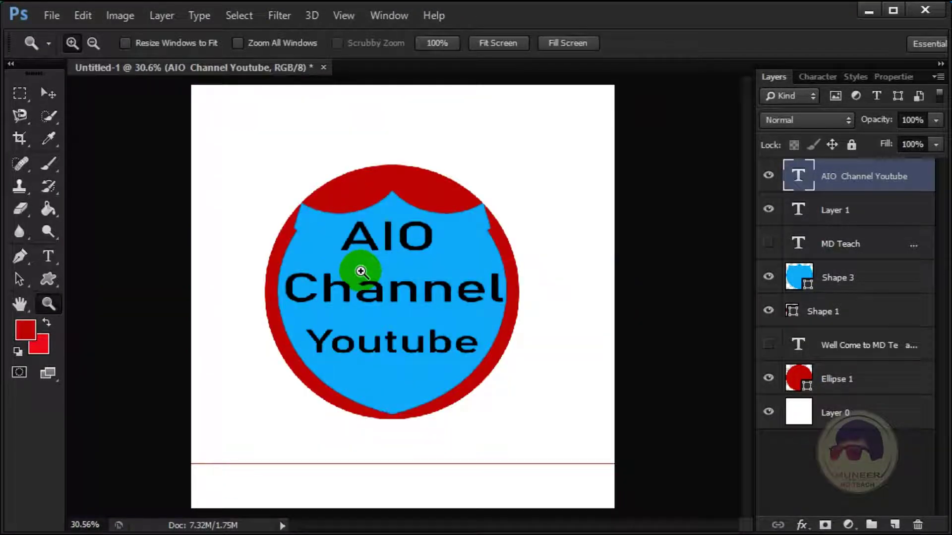